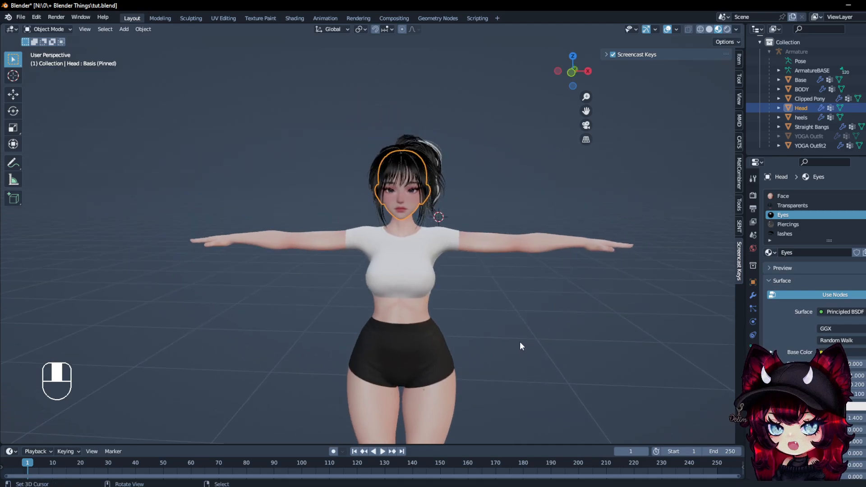
key("shift+f")
key("s")
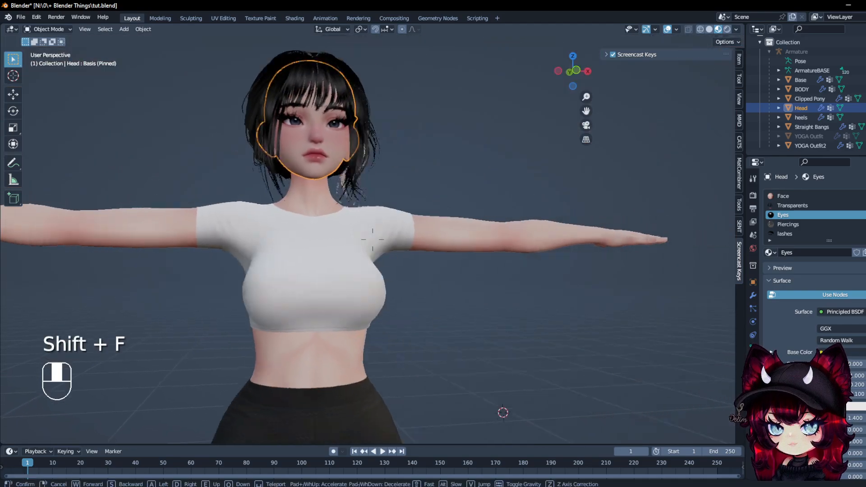
key("d")
key("a")
key("d")
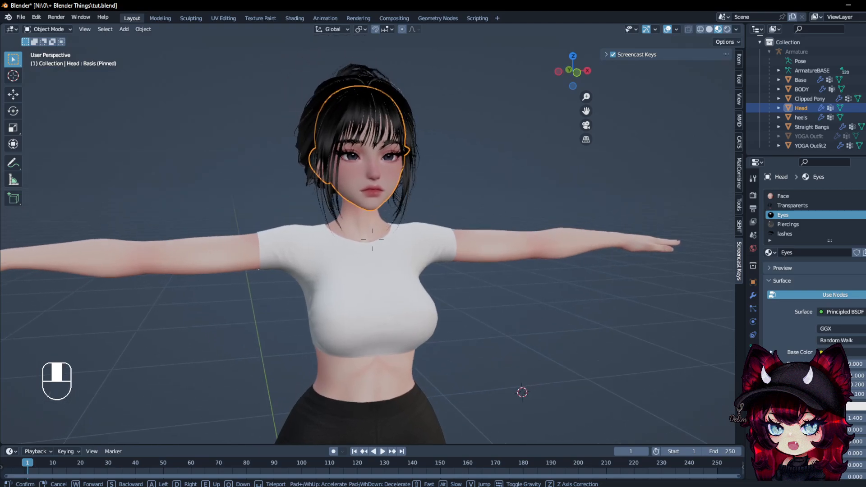
left_click(232, 137)
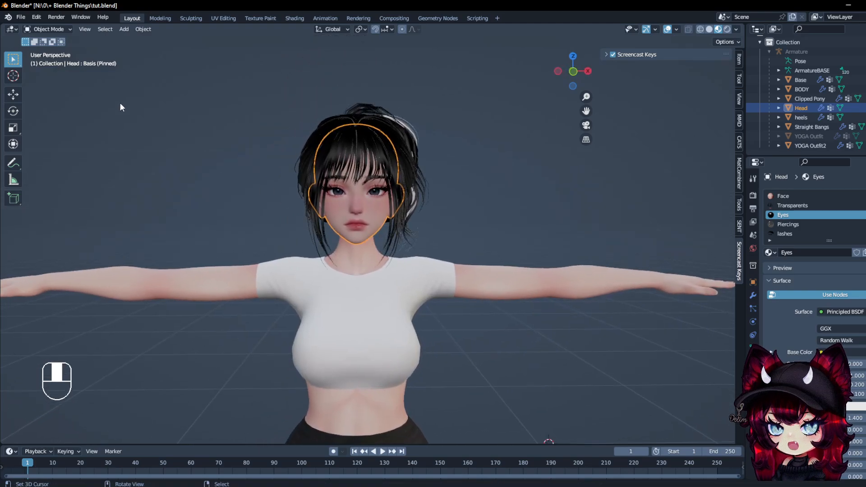
Check the keymap preset in the Blender preferences and close the preferences window
left_click(21, 17)
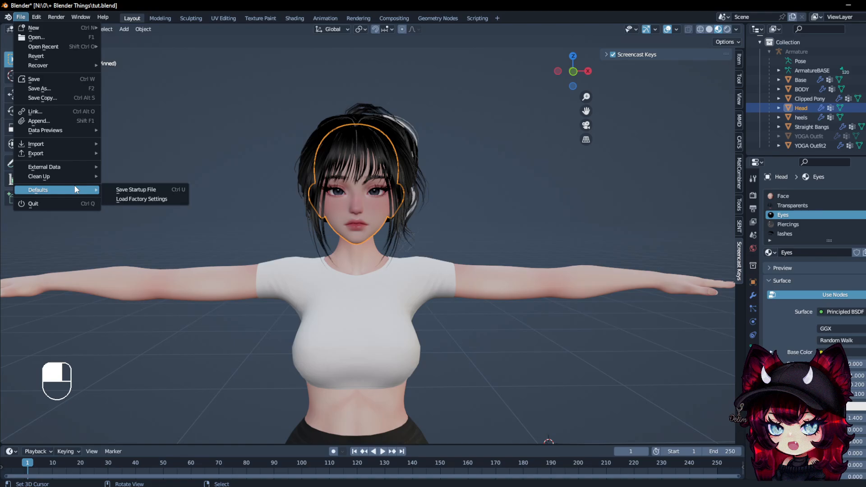
left_click(35, 18)
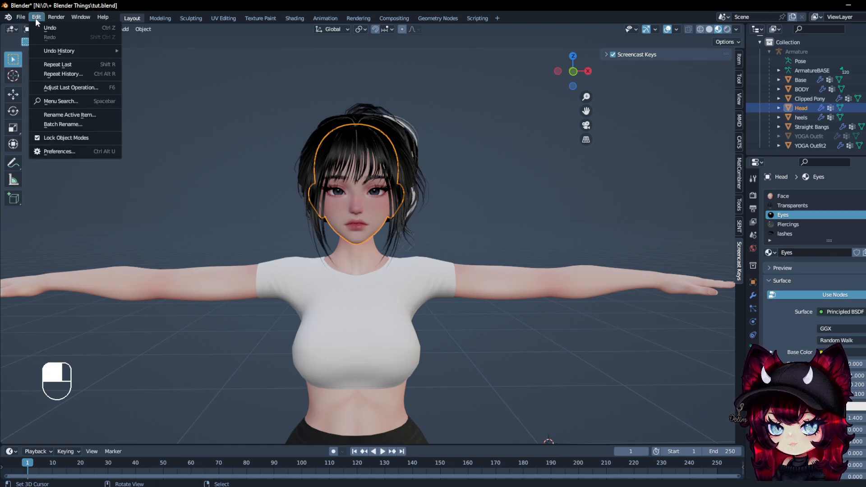
left_click(60, 155)
left_click_drag(101, 31, 320, 60)
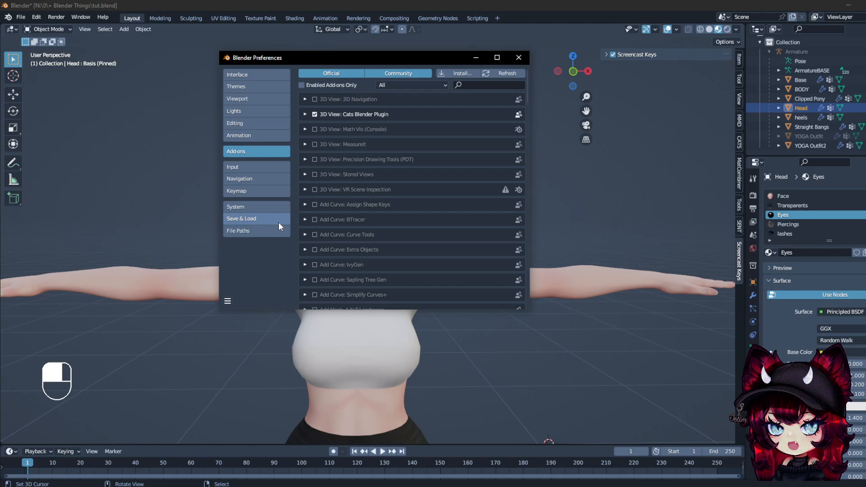
left_click(255, 189)
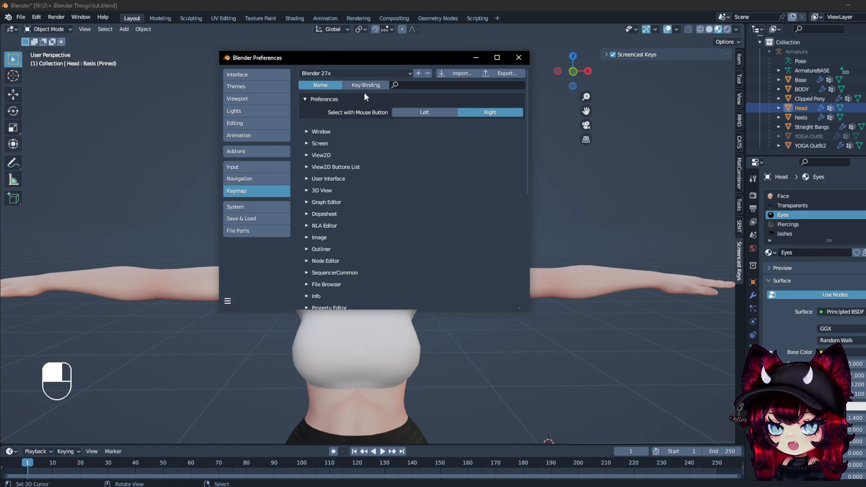
left_click(518, 58)
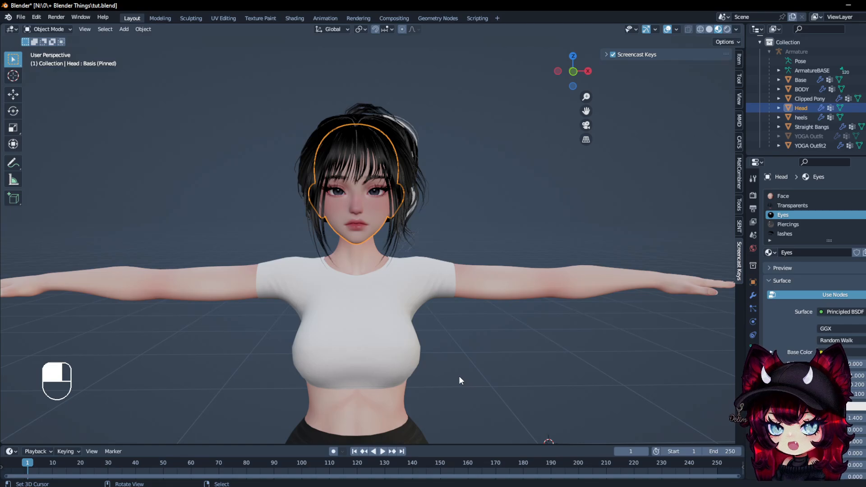
Enlarge the material properties area and copy the Head object's Eyes material
scroll(380, 116, "up", 4)
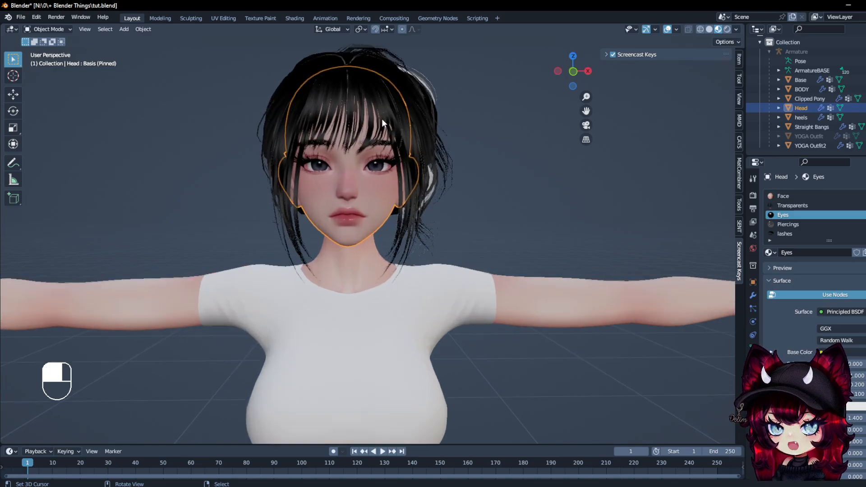
key("KP_1")
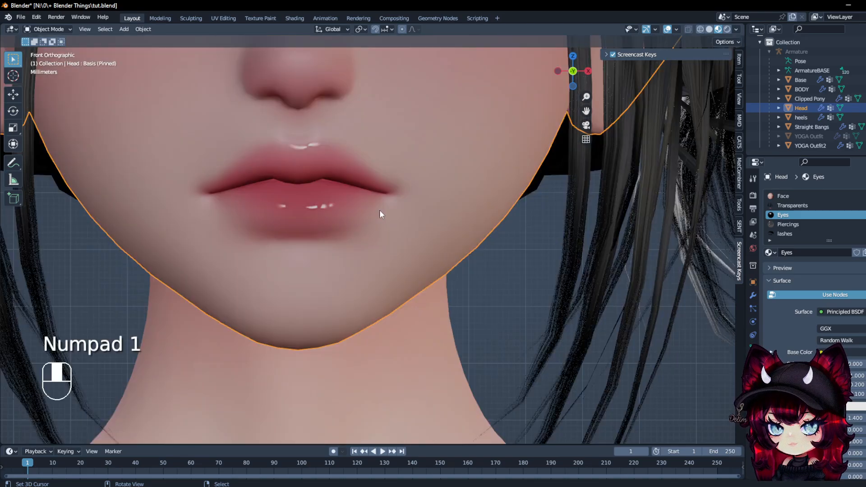
scroll(338, 174, "down", 3)
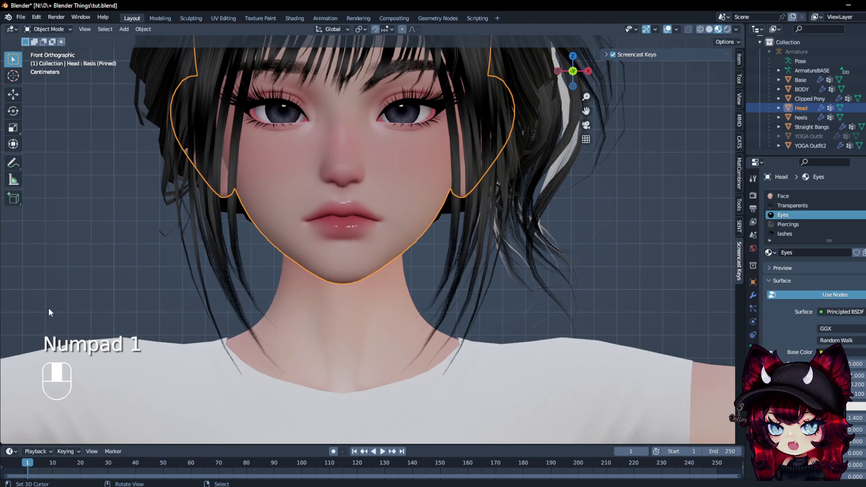
scroll(255, 331, "up", 5, "shift")
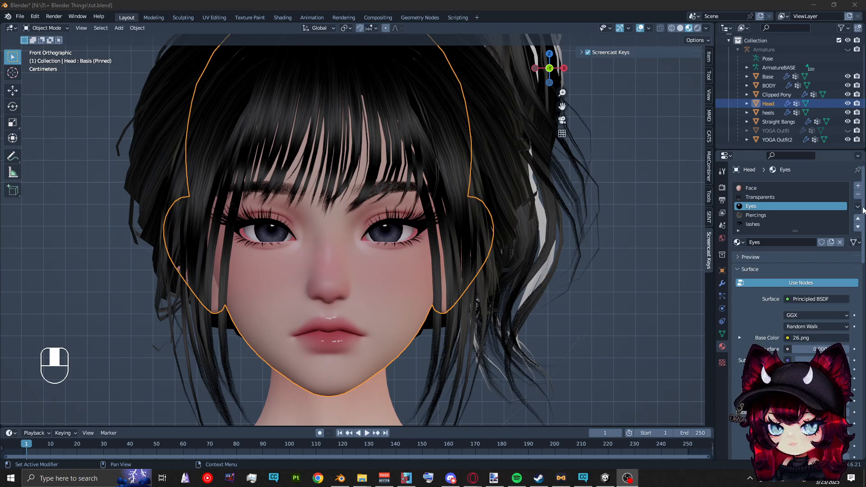
scroll(812, 190, "down", 3)
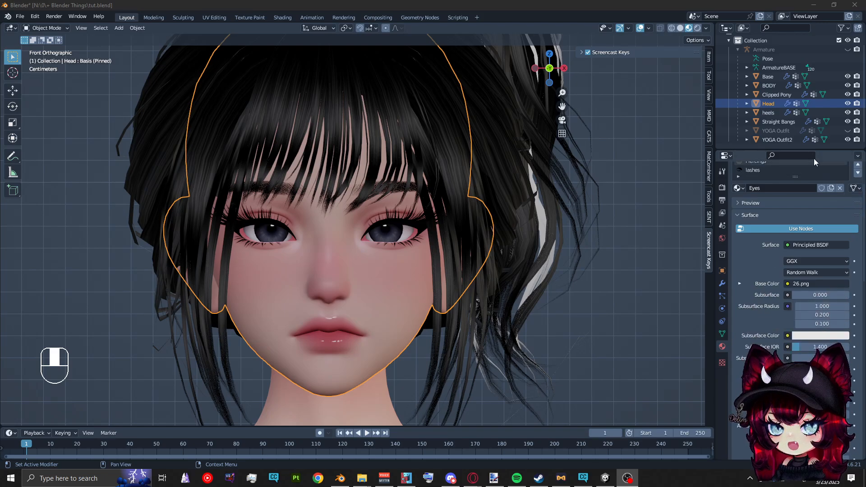
left_click_drag(794, 150, 794, 62)
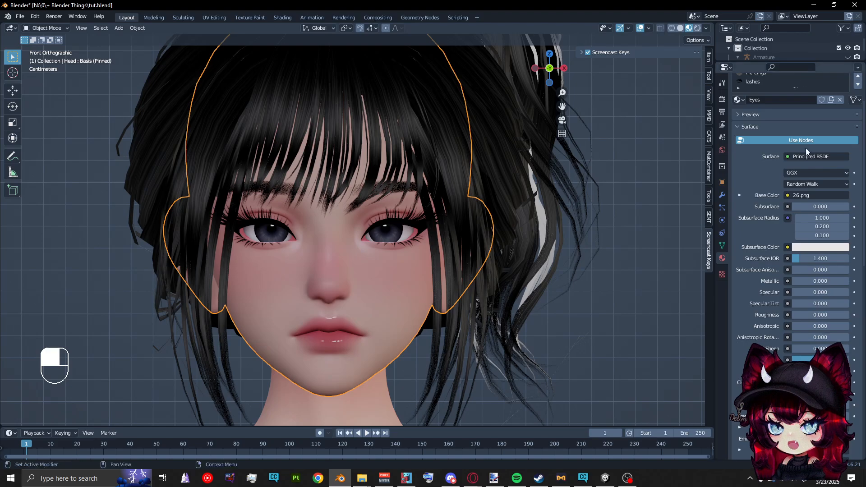
scroll(847, 131, "up", 3)
left_click(857, 118)
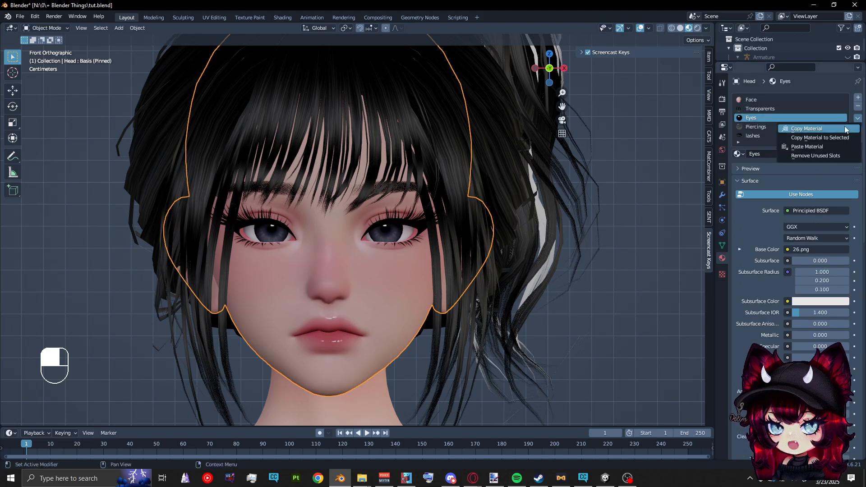
left_click(848, 126)
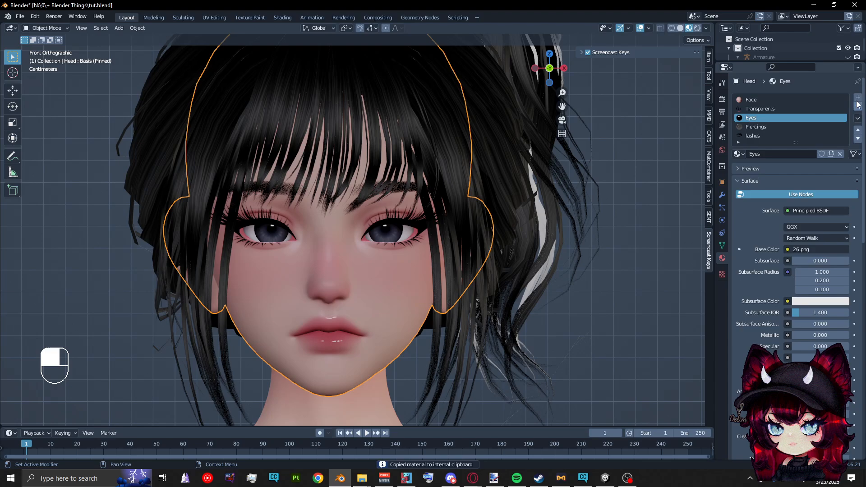
Add a material slot to the Head, create a new material in it and paste the copied Eyes material settings
scroll(838, 122, "down", 2)
scroll(857, 88, "up", 1)
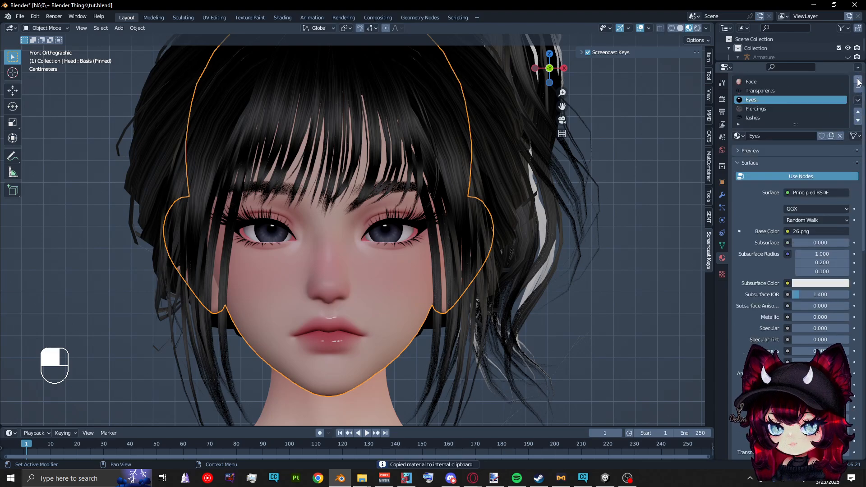
left_click(858, 82)
left_click(857, 117)
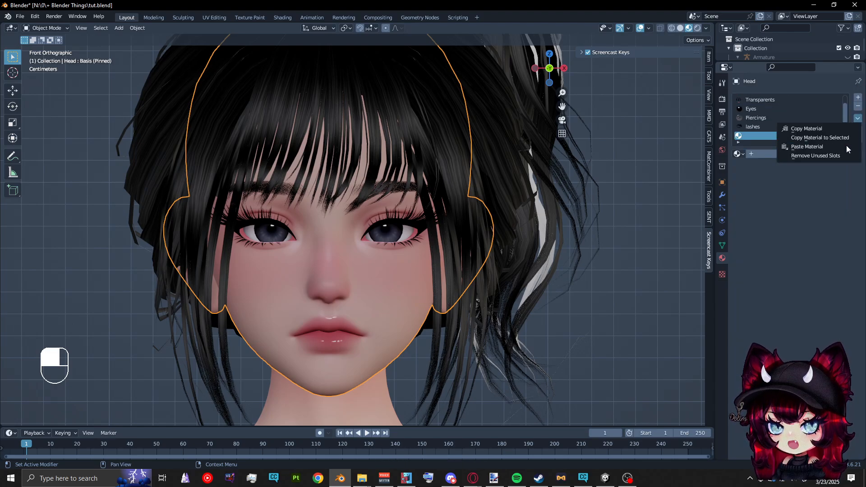
left_click(839, 147)
left_click(794, 153)
left_click(857, 118)
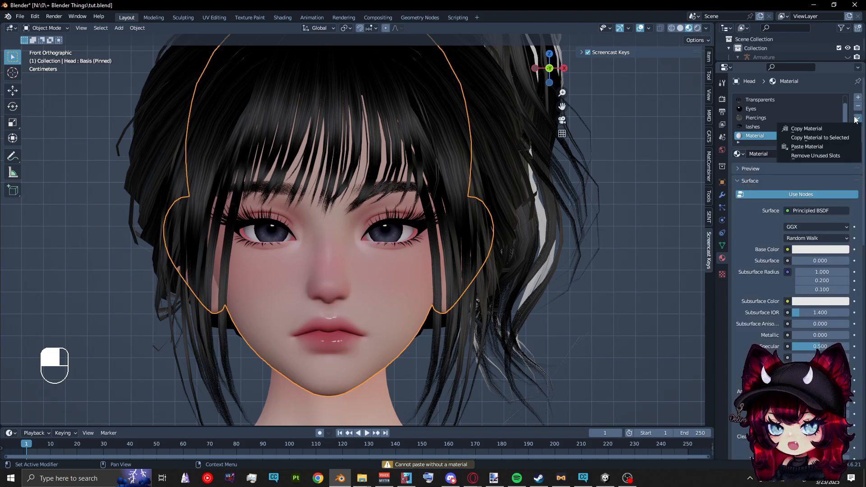
left_click(828, 147)
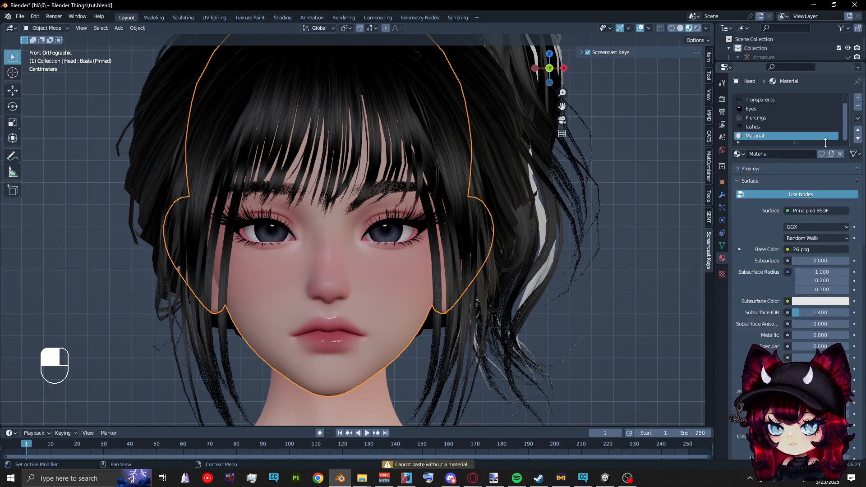
Rename the new material as Eyes2
double_click(776, 135)
type("Eye")
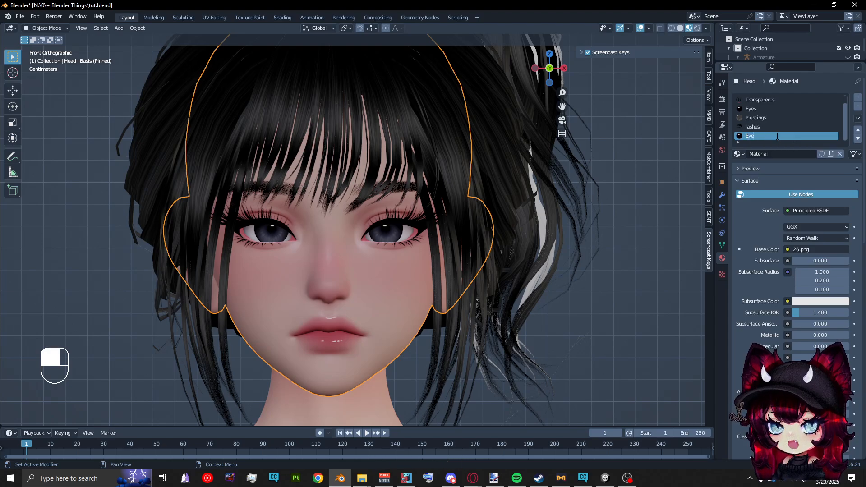
type("s2")
key("Return")
Select all linked vertices of the character's left iris in Edit Mode and assign the Eyes2 material to them
scroll(309, 241, "up", 3)
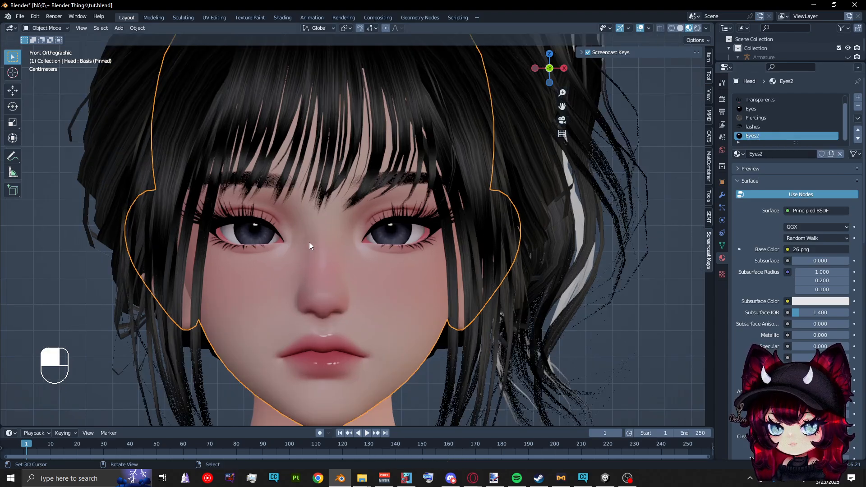
key("Tab")
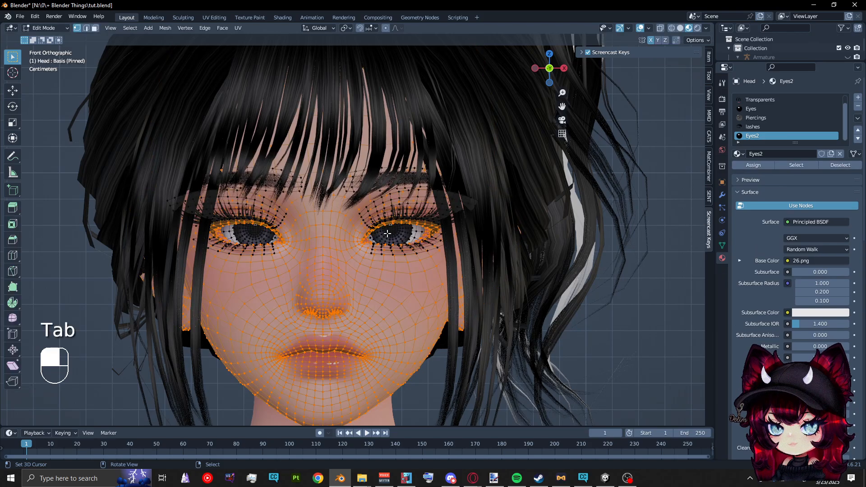
left_click(387, 233)
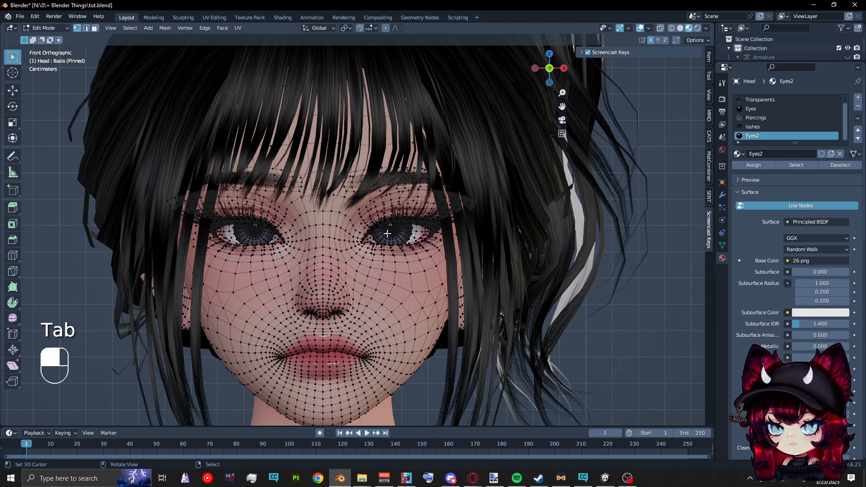
left_click(387, 233)
key("ctrl+l")
scroll(387, 233, "up", 2)
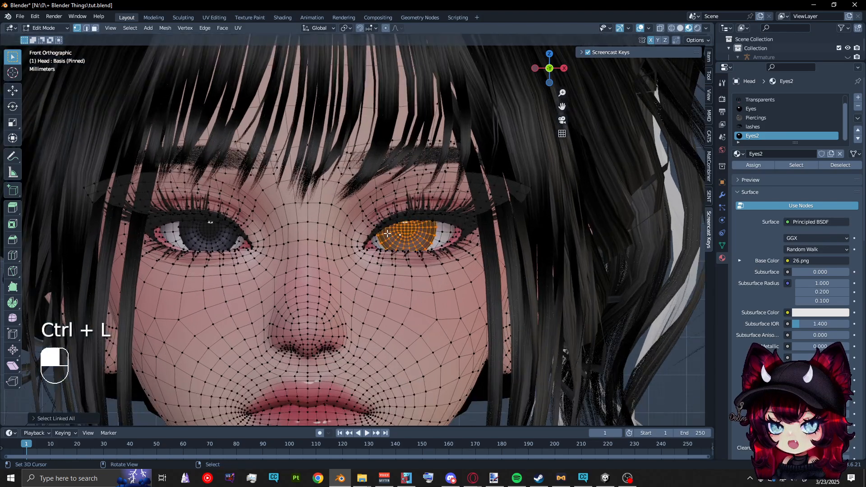
left_click(761, 166)
Replace the Base Color texture of Eyes2 with the pink eye image 30.png and return to Object Mode
left_click(741, 260)
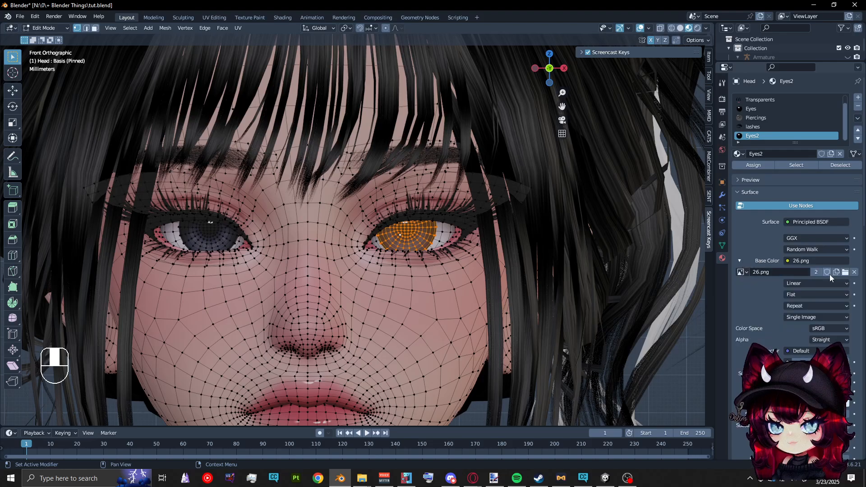
left_click(843, 273)
scroll(426, 223, "down", 1)
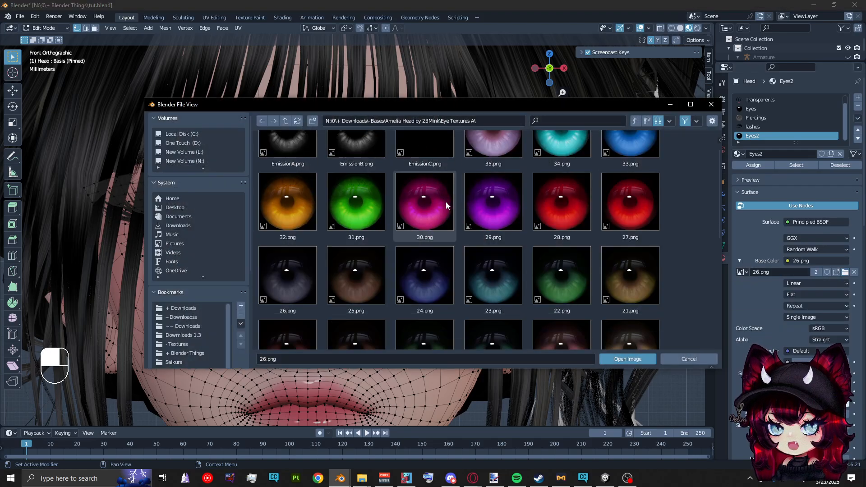
left_click(428, 237)
double_click(428, 236)
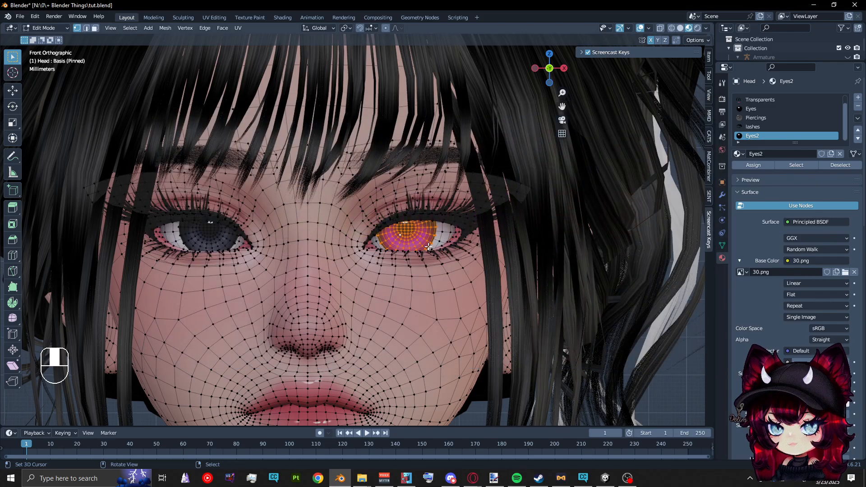
key("Tab")
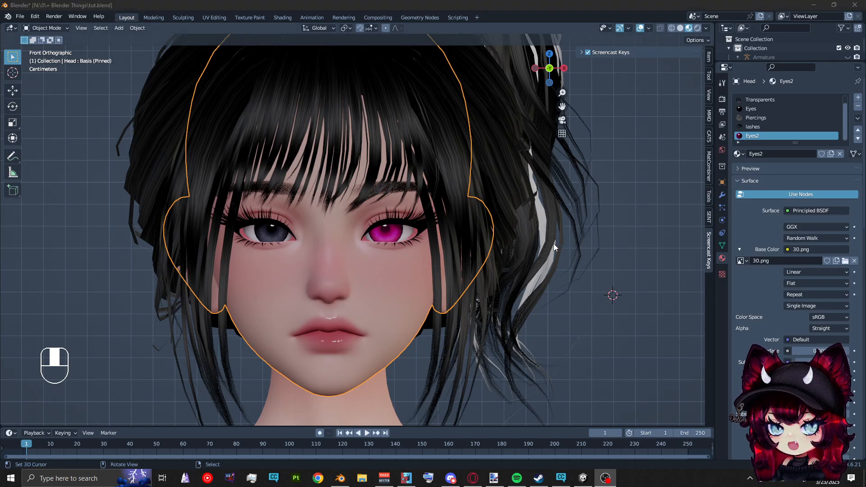
Select the linked geometry of both eye whites in Edit Mode, delimiting the selection by UVs
scroll(348, 234, "up", 3)
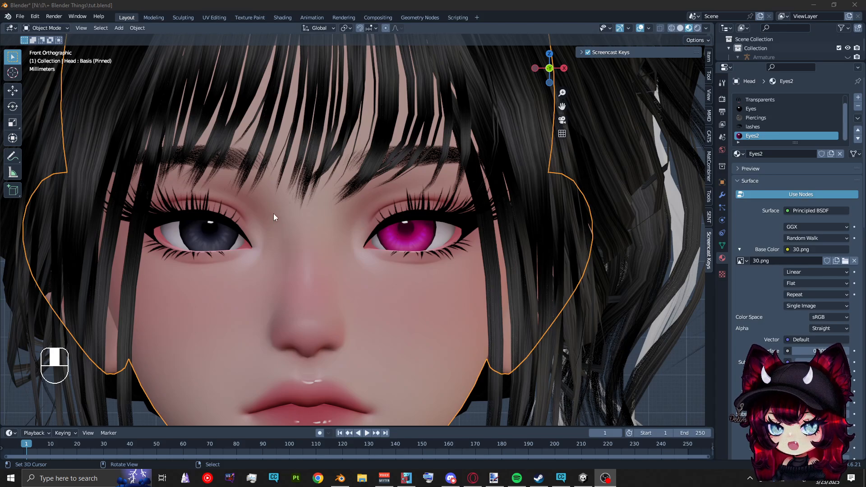
key("Tab")
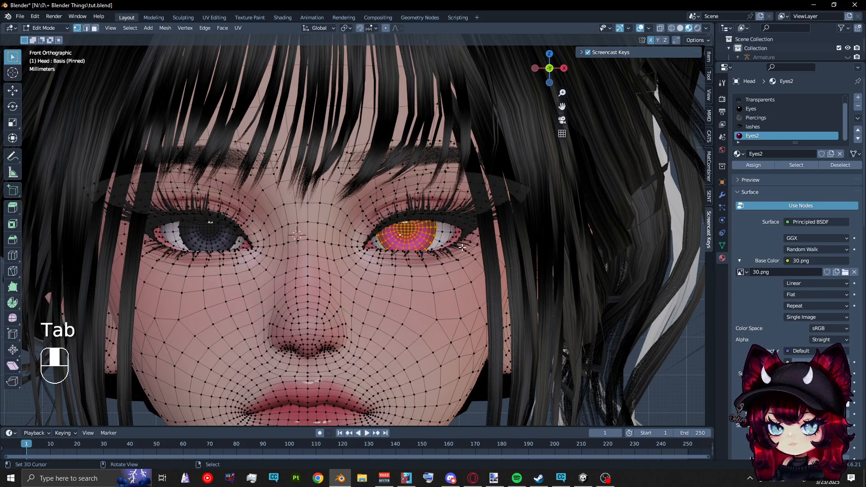
left_click(442, 232)
key("ctrl+l")
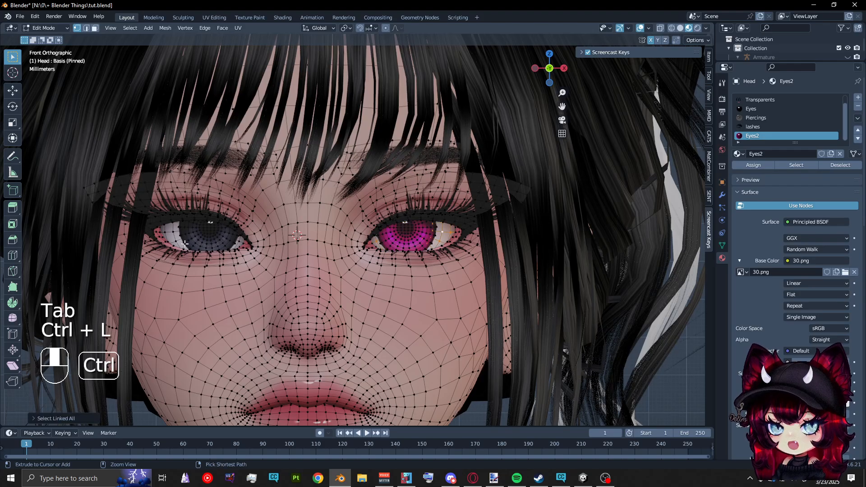
key("ctrl+l")
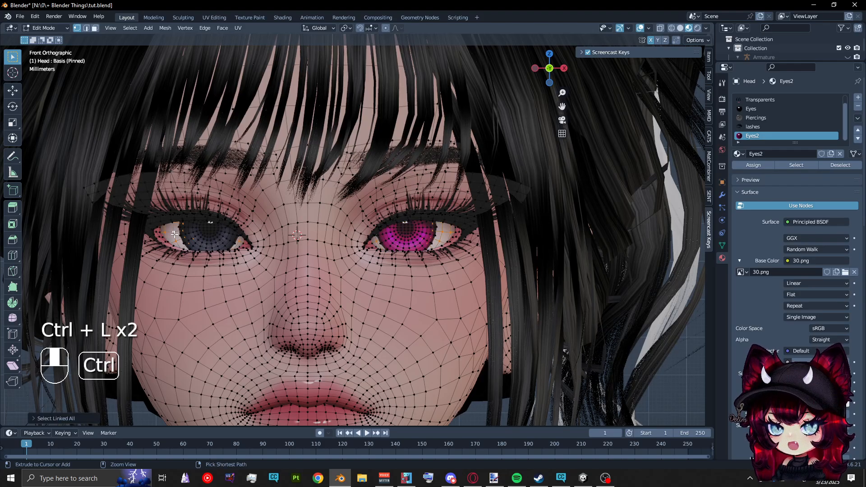
left_click(75, 419)
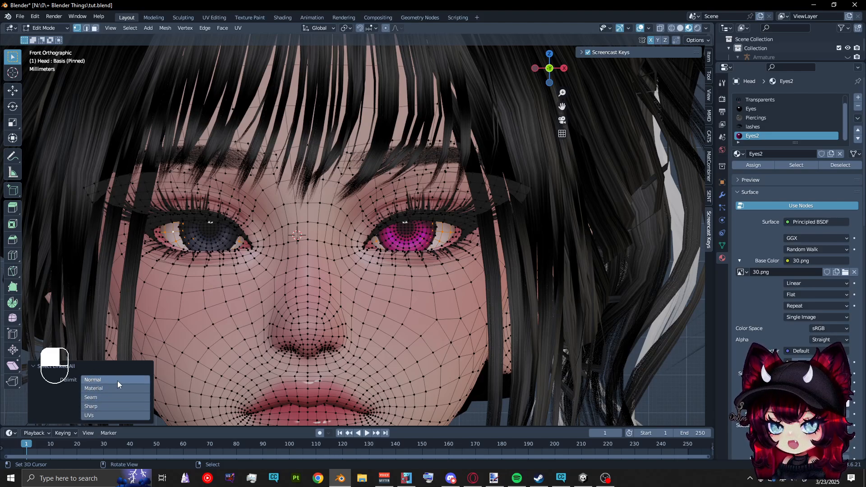
left_click(105, 415)
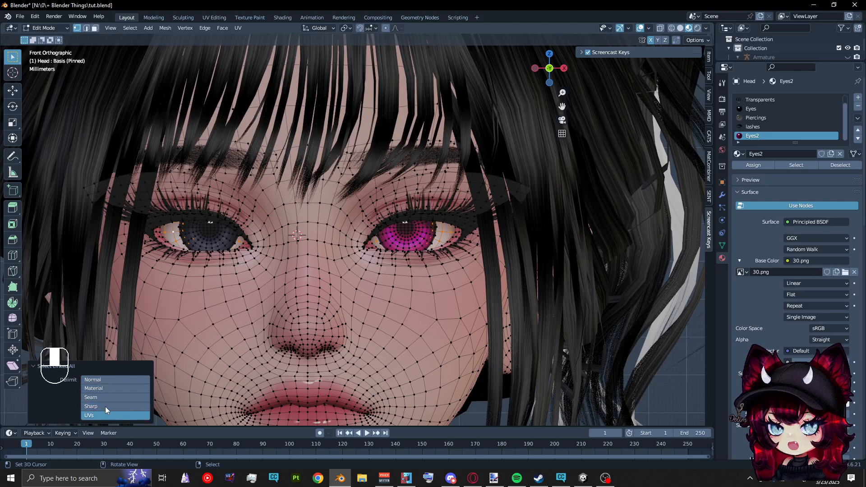
With the linked selection delimited by UVs, create a new material with a black Base Color and assign it to both eye whites
left_click_drag(105, 409, 102, 379)
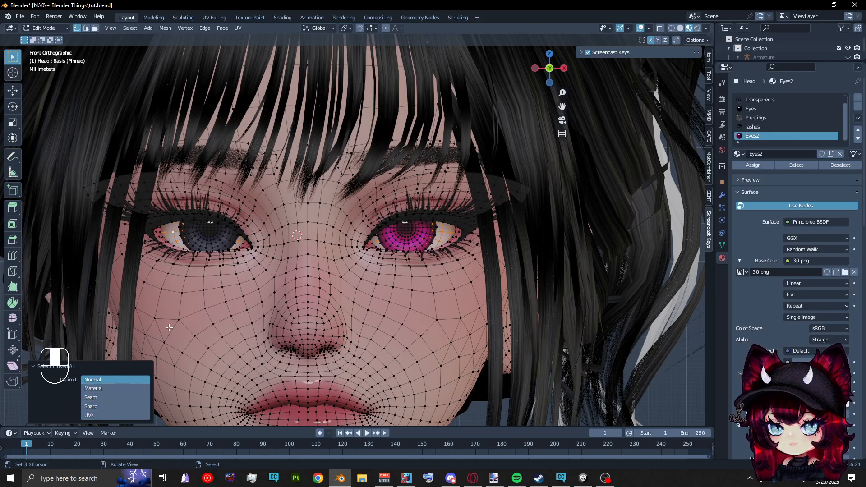
left_click(102, 414)
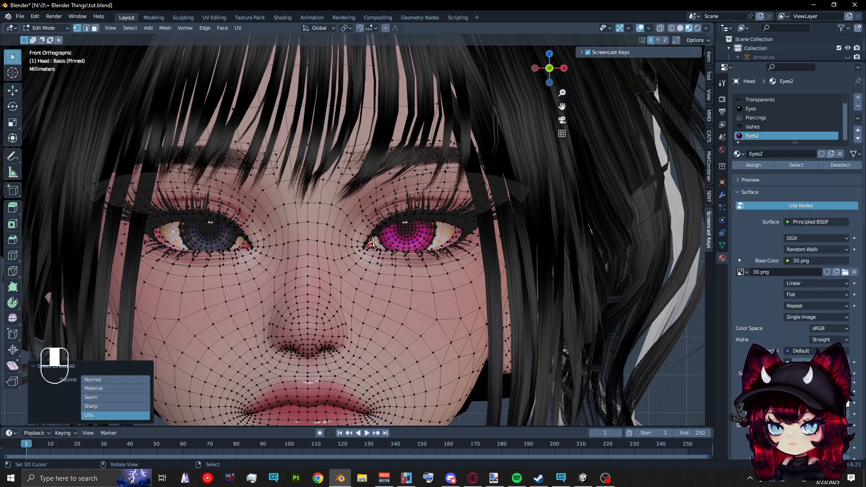
left_click(857, 97)
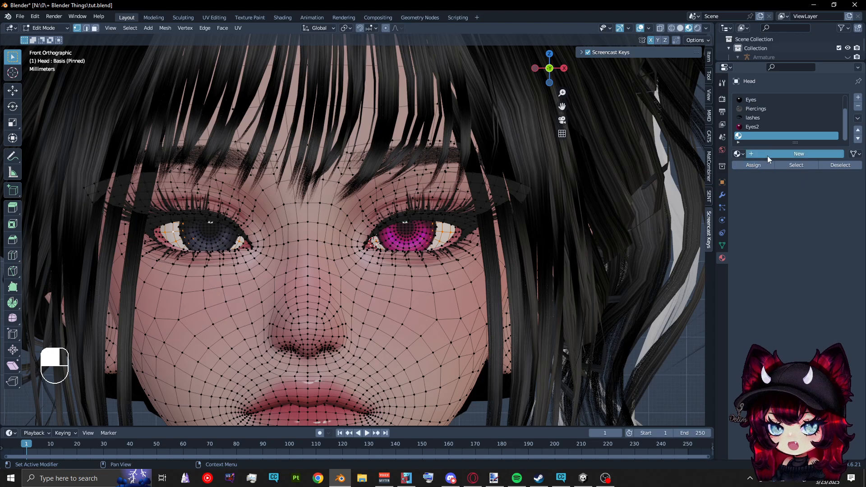
left_click(767, 155)
left_click(804, 261)
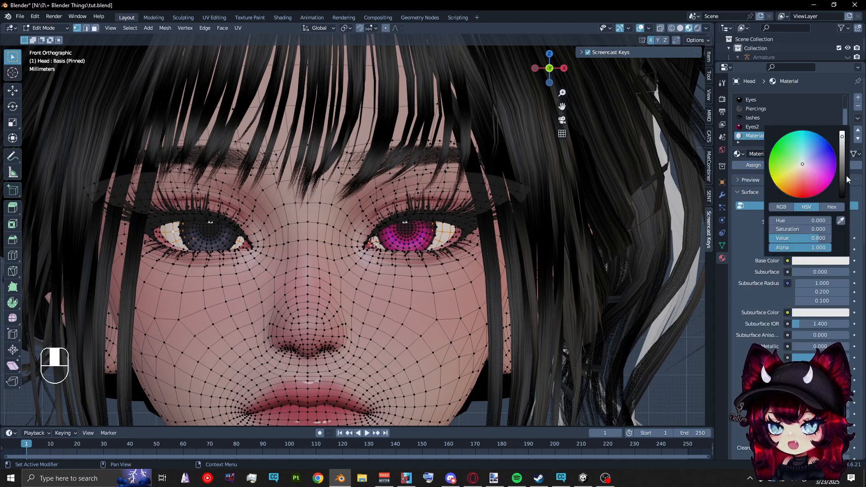
left_click_drag(842, 174, 842, 199)
key("Tab")
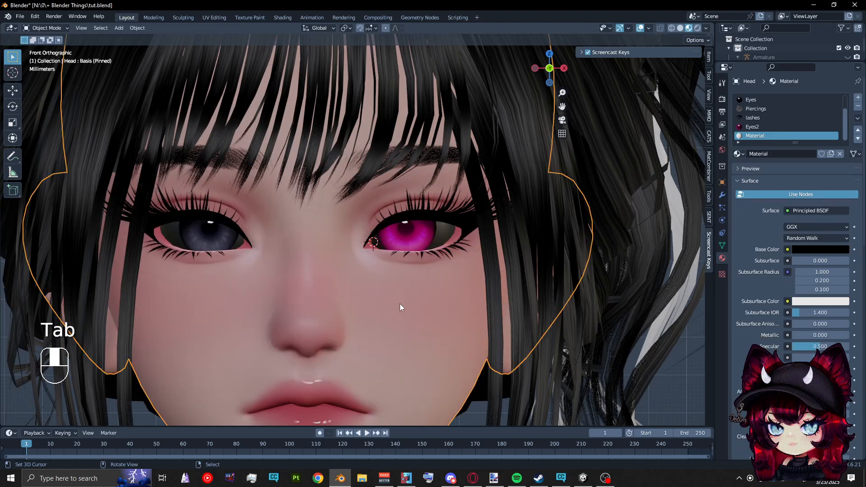
Set the new black material's Specular to 0 and view the character's head from the front
scroll(401, 301, "down", 2)
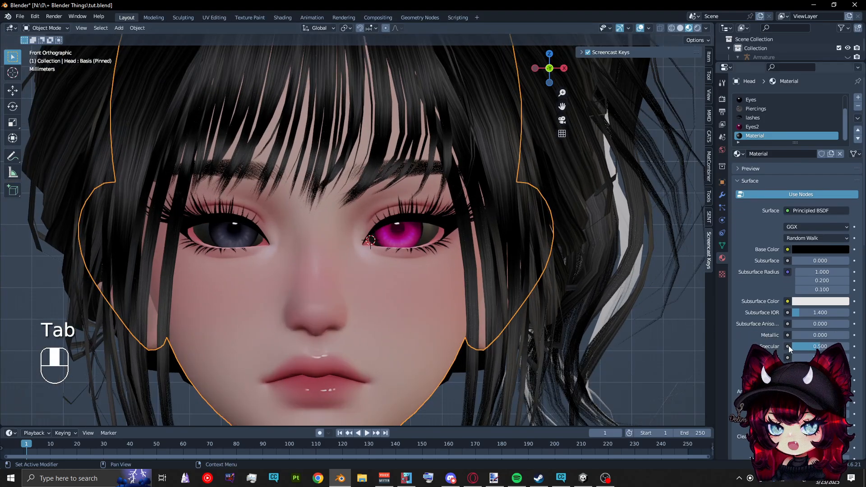
left_click_drag(803, 345, 773, 345)
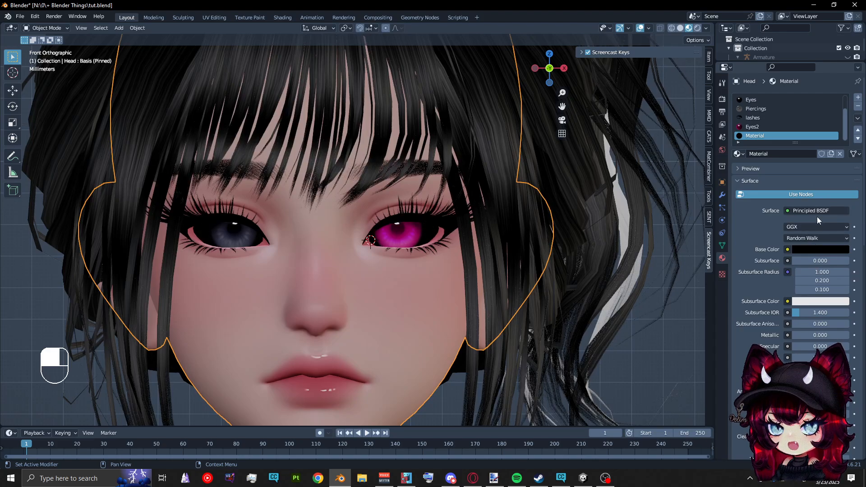
scroll(378, 267, "down", 8)
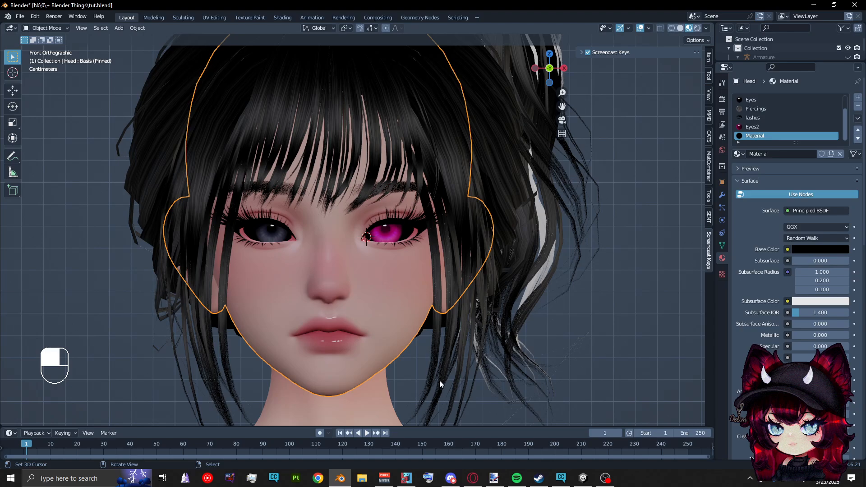
mouse_move(369, 355)
middle_mouse_down()
mouse_move(397, 356)
mouse_move(324, 348)
mouse_move(360, 354)
mouse_move(356, 347)
middle_mouse_up()
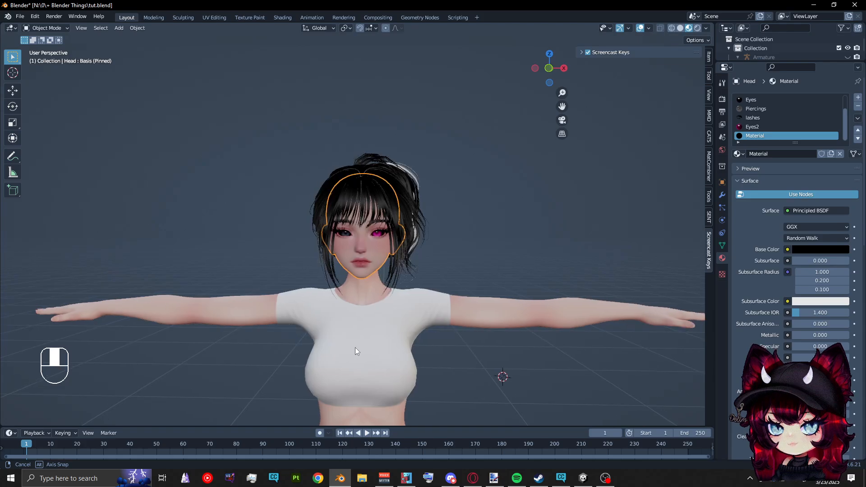
key("KP_1")
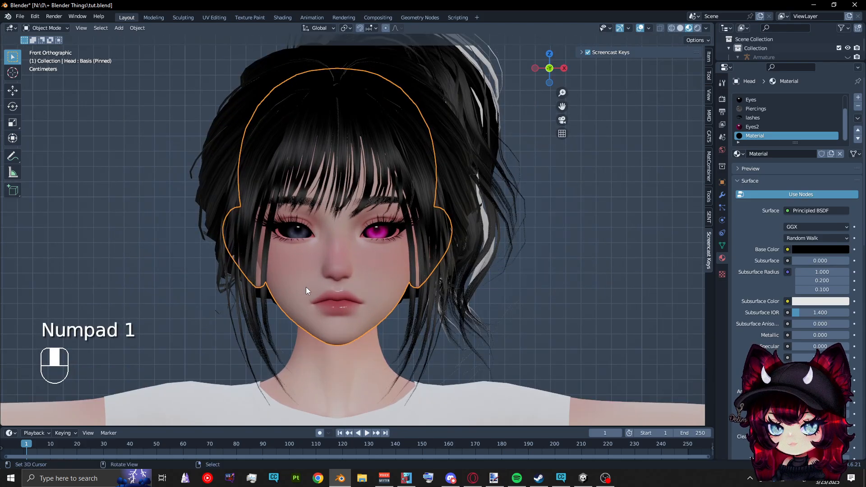
Assign the Face material back to both eye whites in Edit Mode and return to Object Mode
key("Tab")
scroll(762, 111, "up", 4)
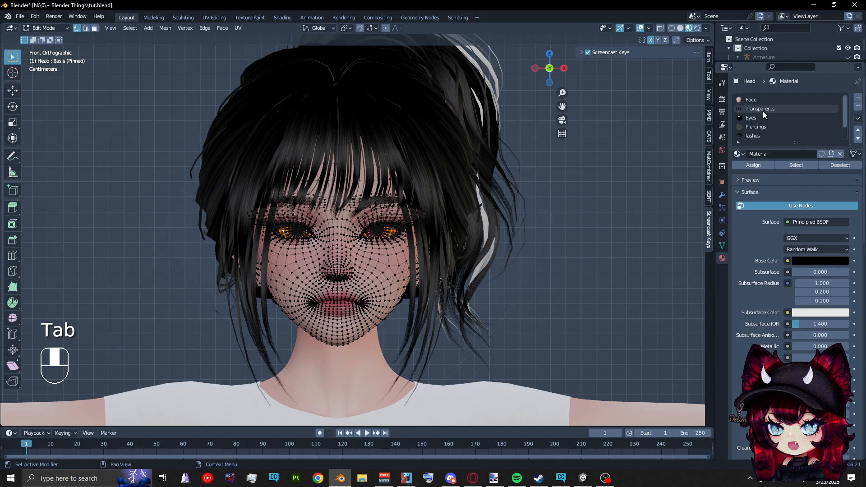
left_click(762, 109)
left_click(752, 99)
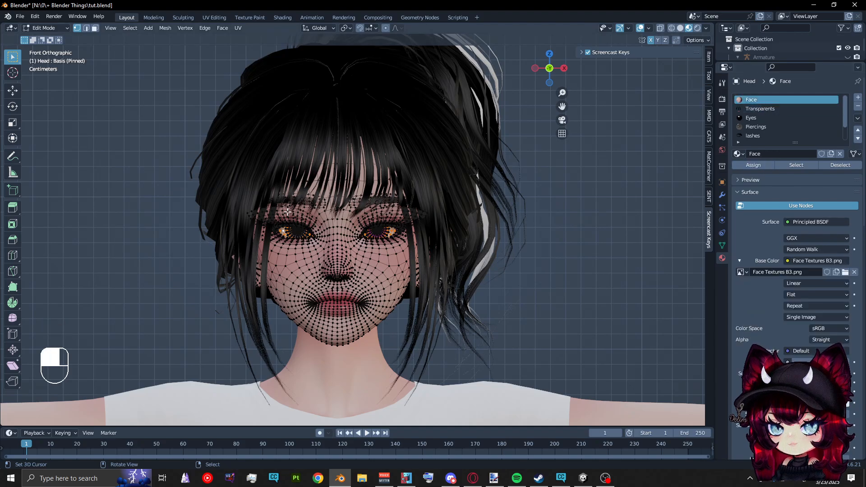
key("Tab")
scroll(284, 235, "up", 3)
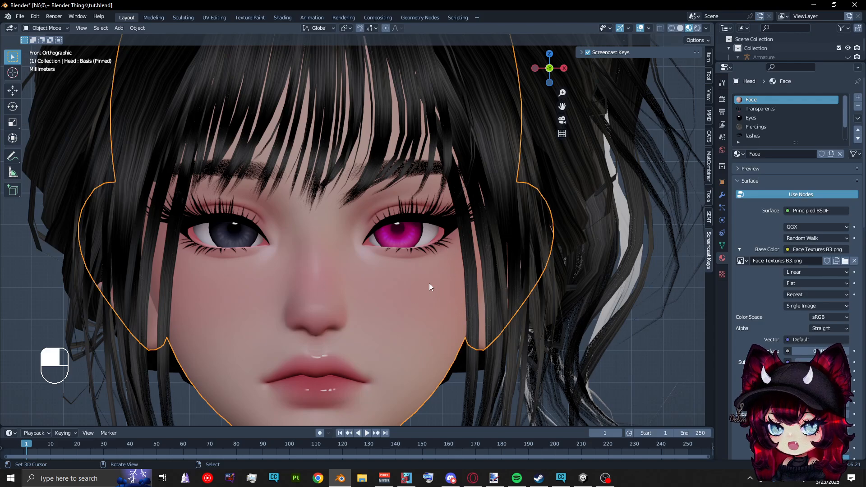
Try assigning the black material to the linked geometry of only the character's left eye white, and undo the assignment
key("Tab")
key("ctrl+l")
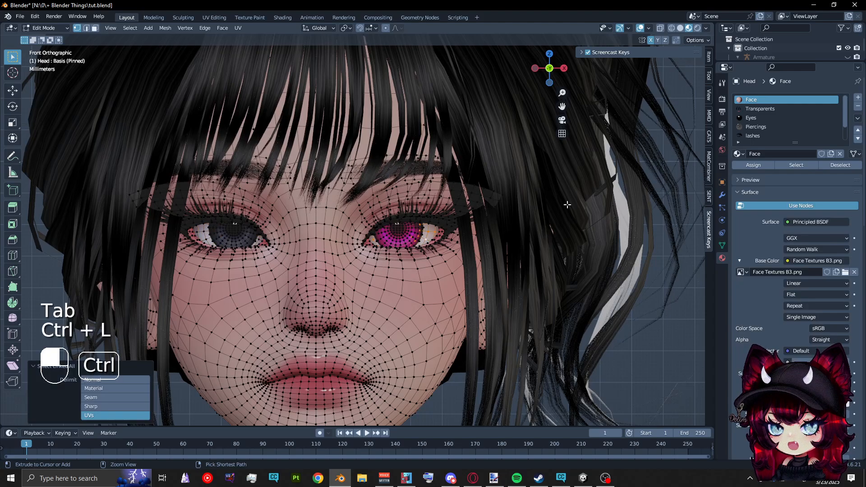
scroll(746, 135, "down", 2)
left_click(752, 136)
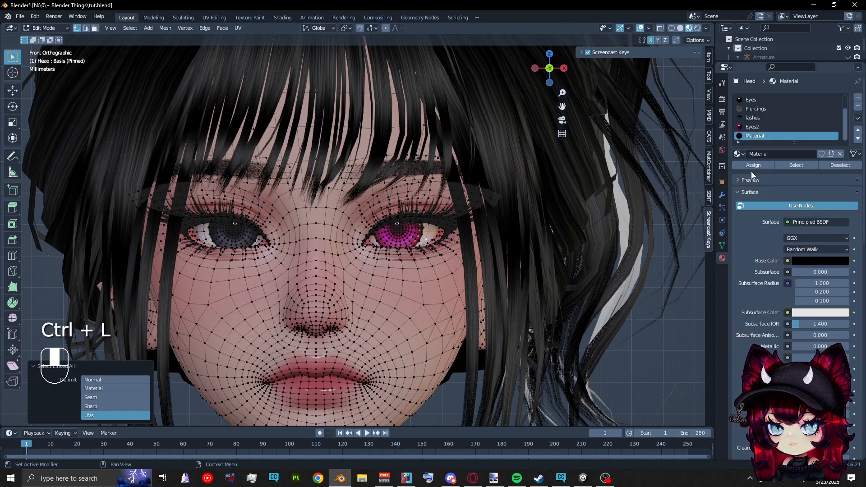
left_click(745, 167)
key("Tab")
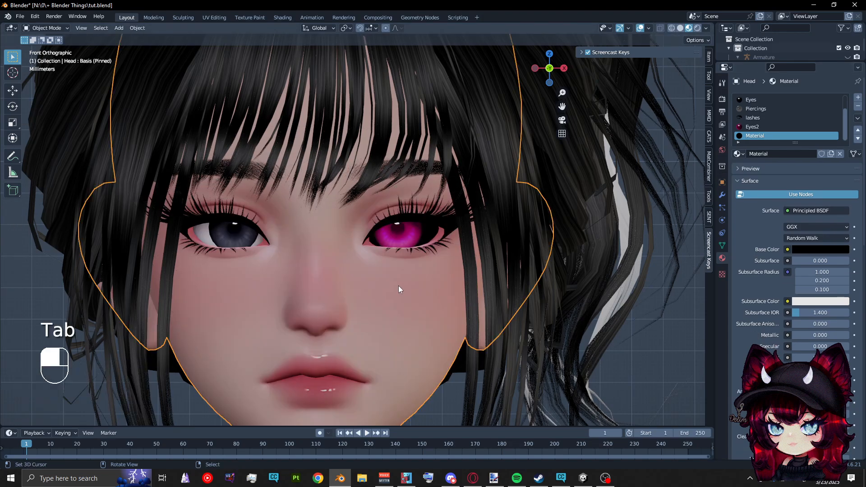
key("ctrl+z")
key("ctrl+z")
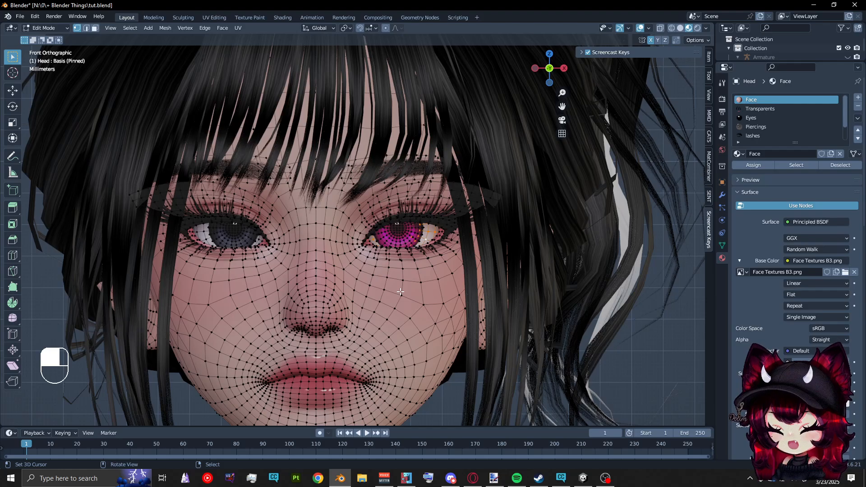
left_click(44, 28)
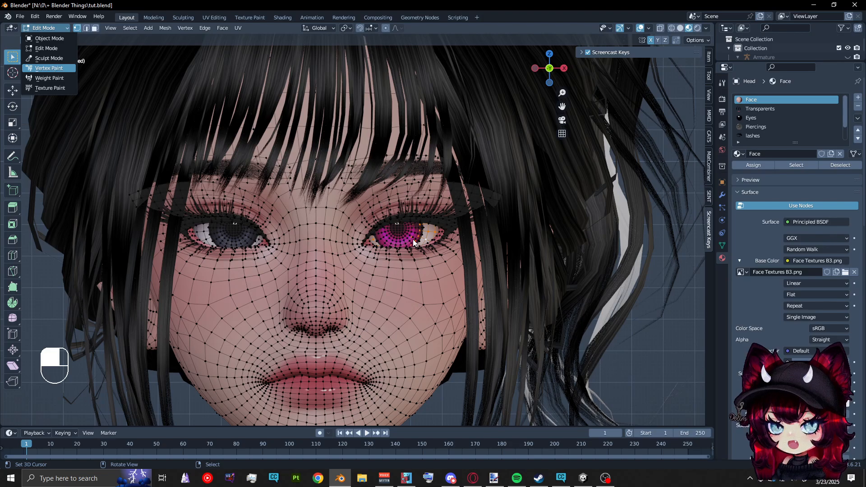
left_click(50, 68)
key("ctrl+z")
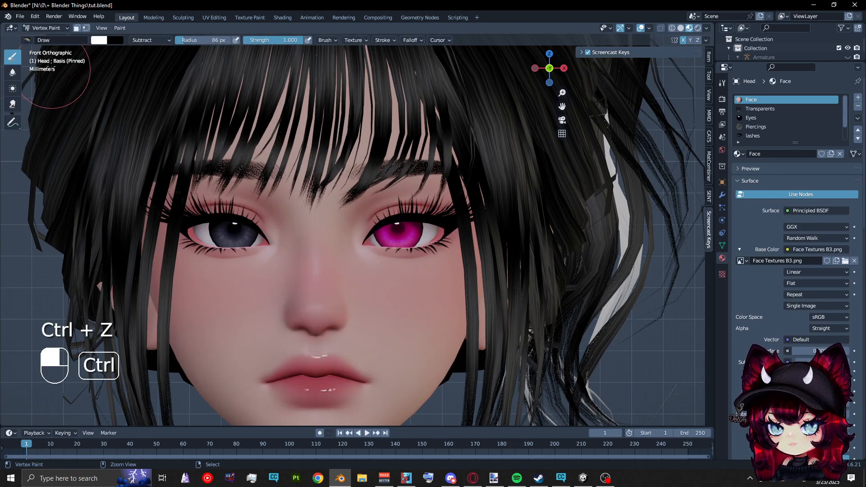
left_click(45, 28)
left_click(45, 49)
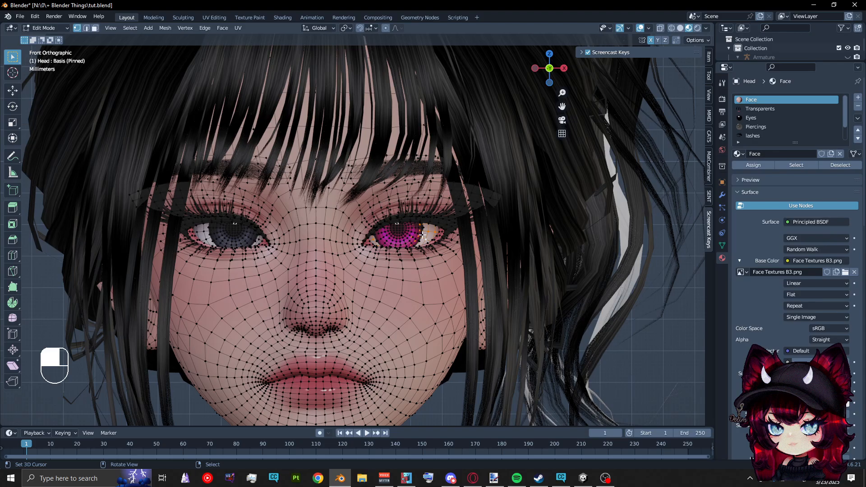
Switch to the UV Editing workspace, frame the character's head and display it in Material Preview shading
scroll(432, 231, "up", 2)
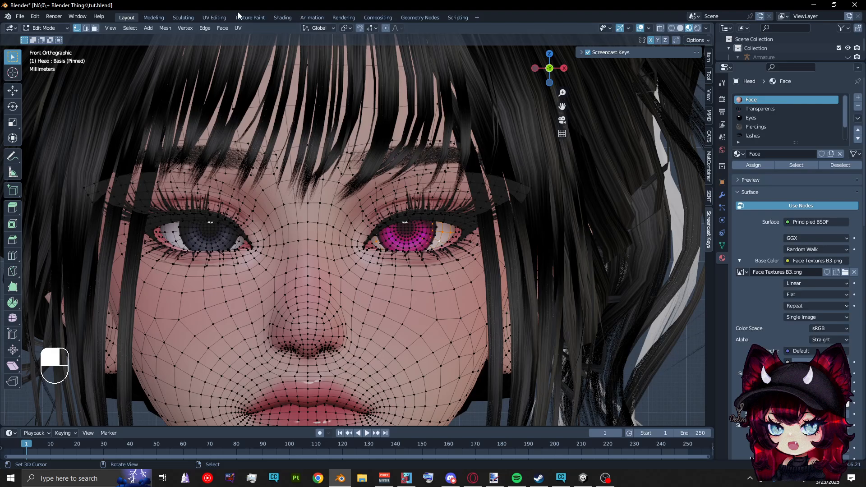
left_click(216, 18)
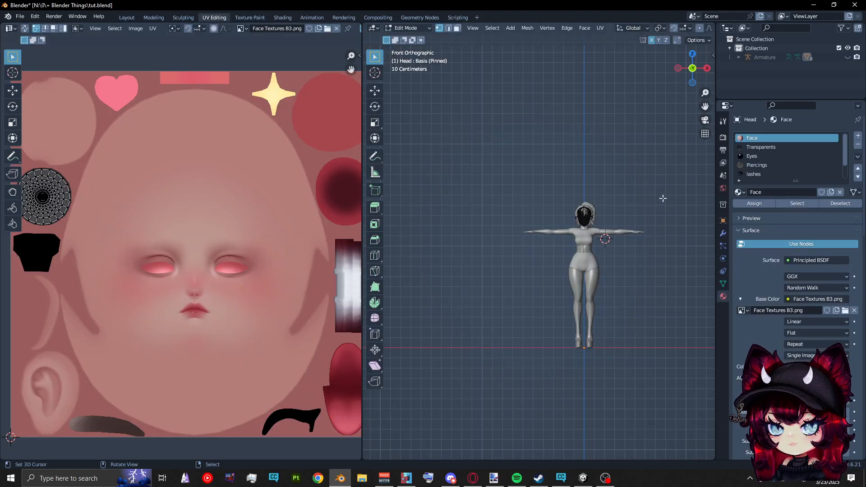
scroll(662, 194, "up", 8)
middle_click_drag(654, 187, 536, 195, "shift")
middle_click_drag(625, 151, 510, 209, "shift")
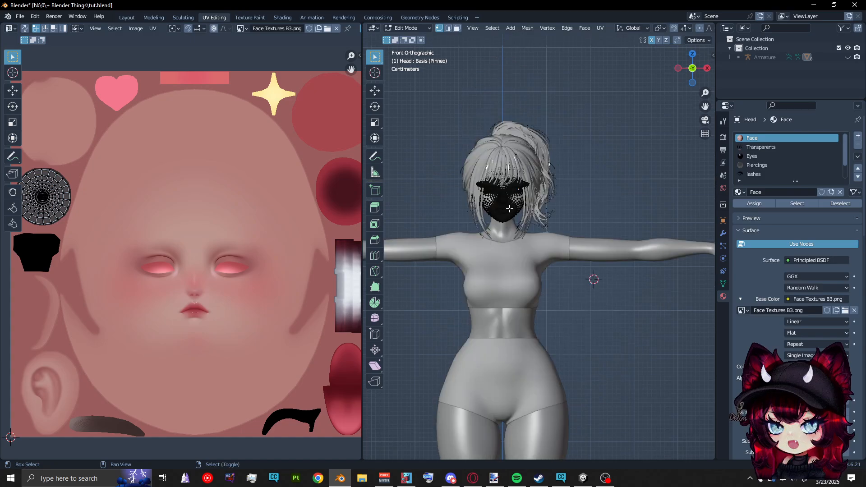
scroll(509, 209, "up", 6)
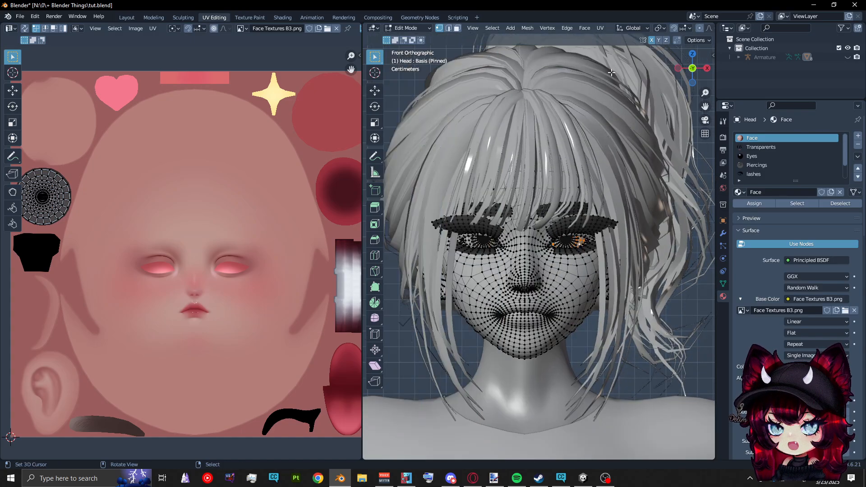
scroll(630, 30, "down", 5)
left_click(690, 29)
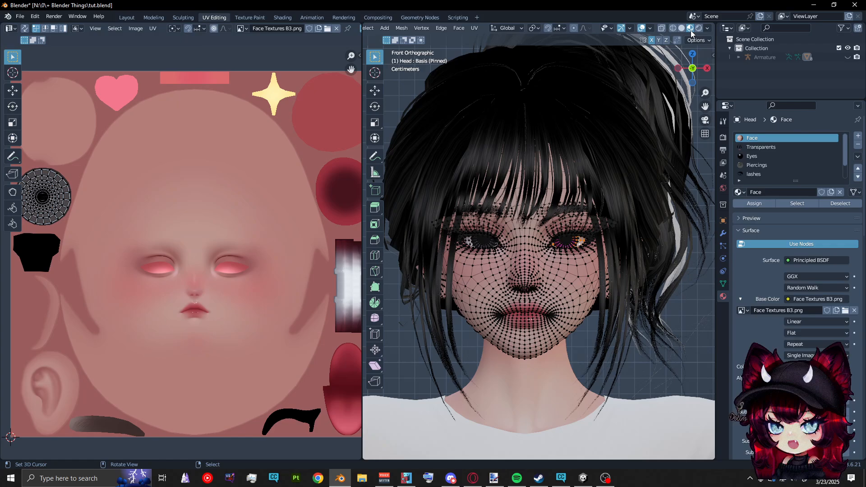
Hide the viewport overlays to examine the eyes, inspect the eye white's UV island up close, and restore the overlays
left_click(643, 31)
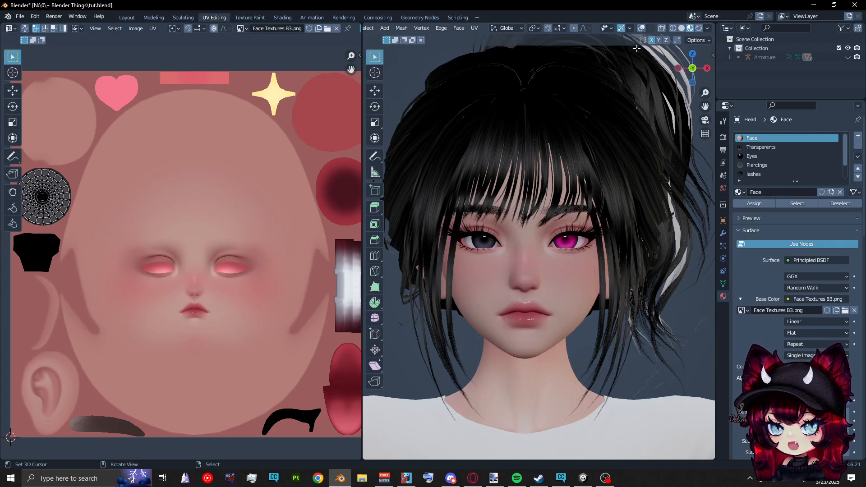
scroll(622, 150, "down", 2, "shift")
scroll(156, 235, "up", 5)
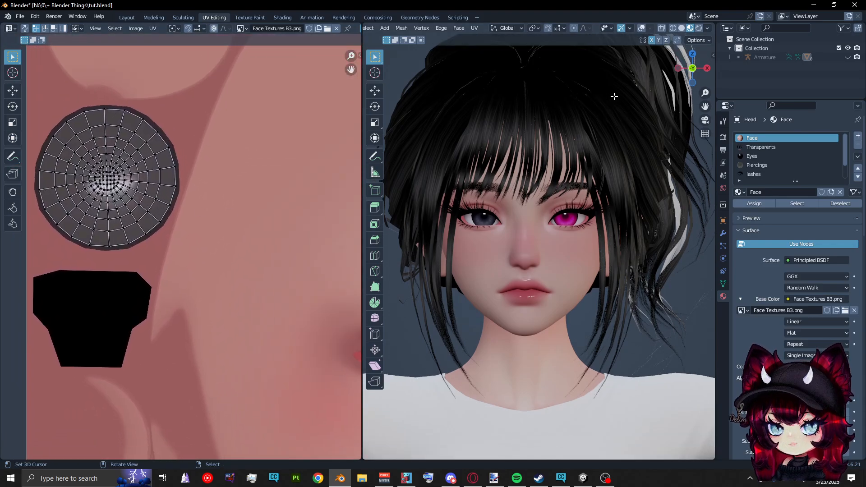
key("shift+alt+z")
Select the linked face mesh to examine its UV layout over the whole face texture
right_click(570, 237)
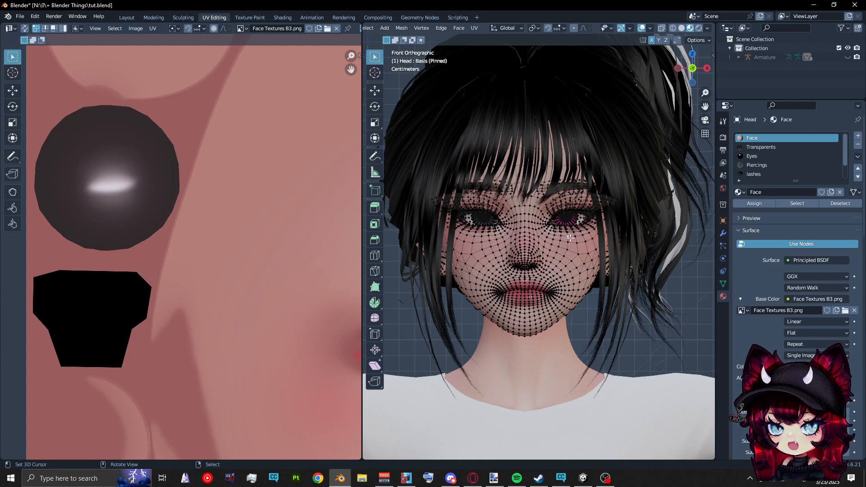
scroll(569, 237, "down", 3)
scroll(181, 255, "down", 6)
middle_click_drag(223, 294, 143, 299)
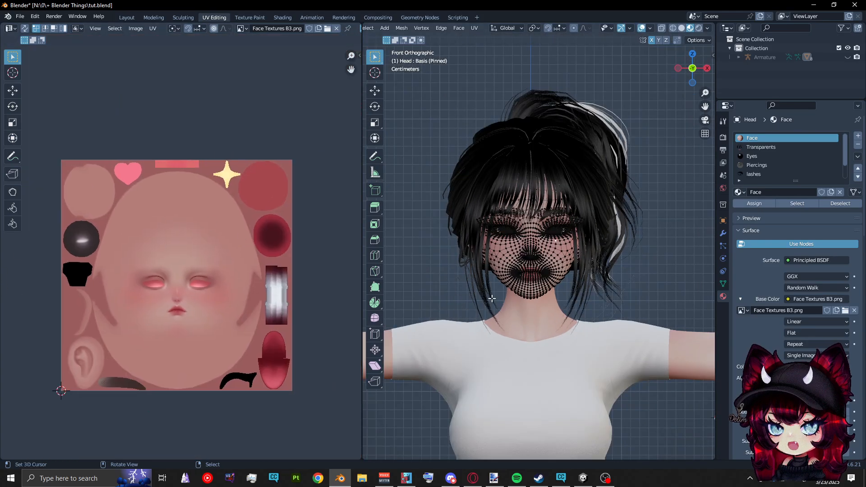
key("ctrl+l")
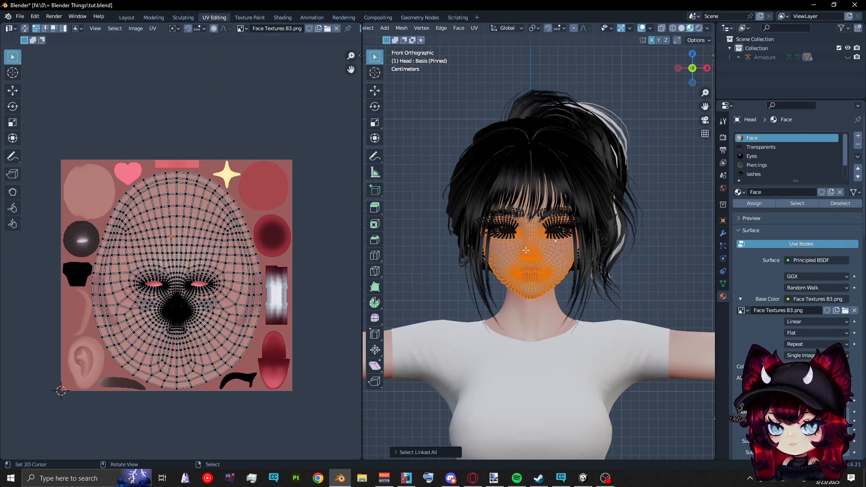
Select the linked upper lashes and the iris of the character's right eye in turn to examine their UVs over their textures
right_click(506, 221)
key("ctrl+l")
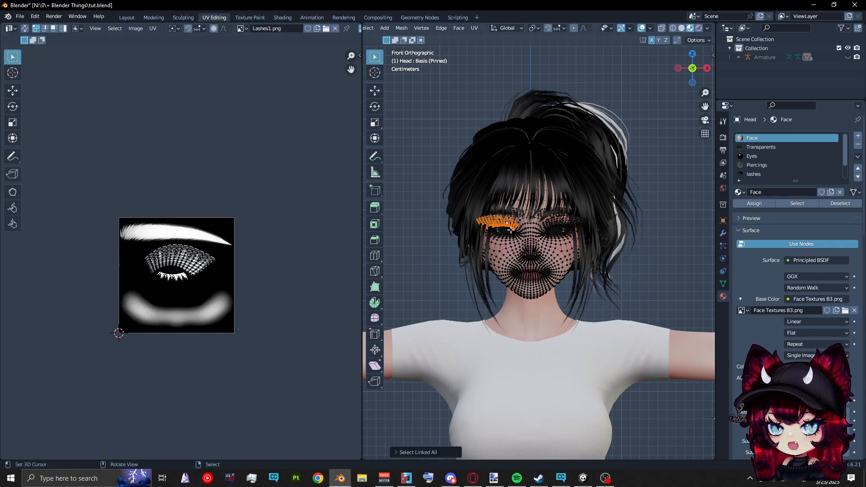
right_click(505, 230)
key("ctrl+l")
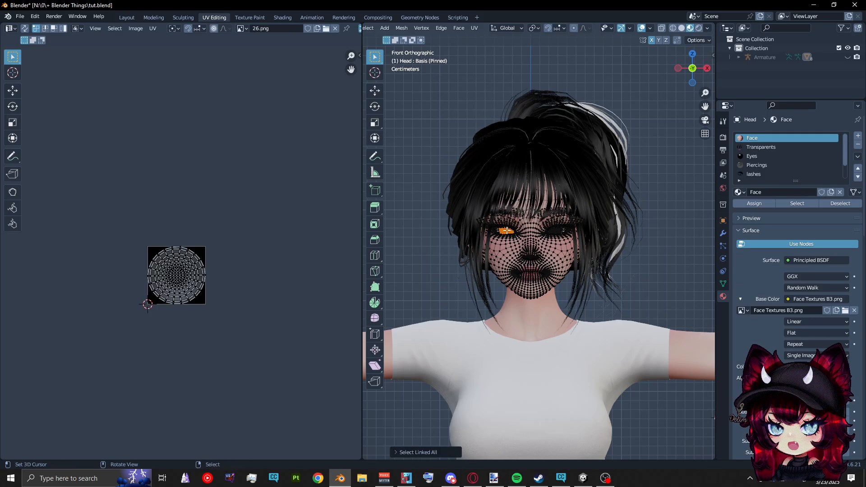
scroll(163, 329, "up", 6)
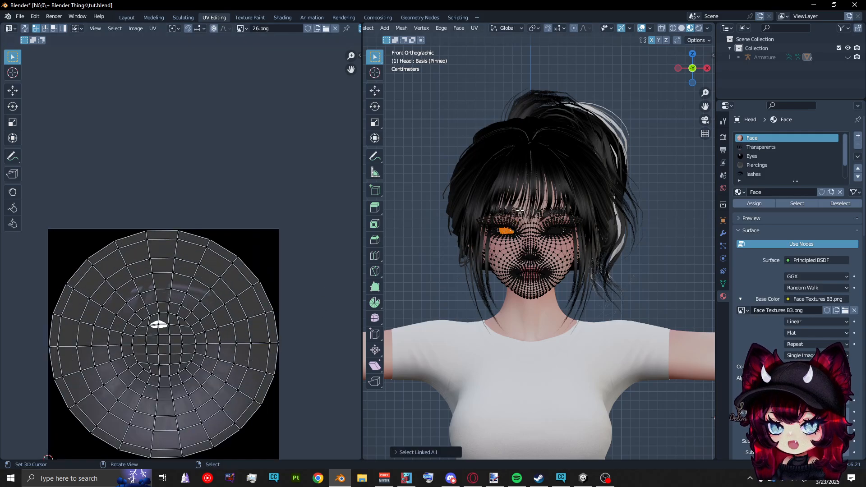
Reselect the linked face mesh and inspect it close up beside its UV layout
right_click(534, 200)
key("ctrl+l")
scroll(187, 323, "down", 5)
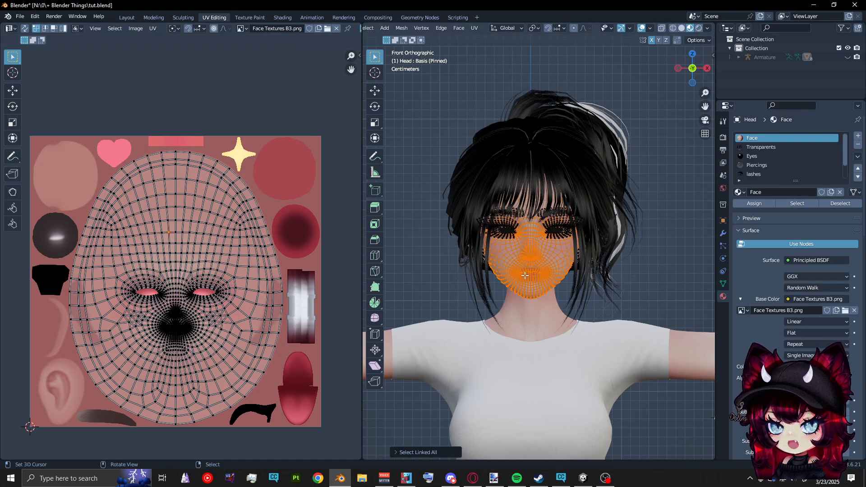
scroll(528, 273, "up", 4)
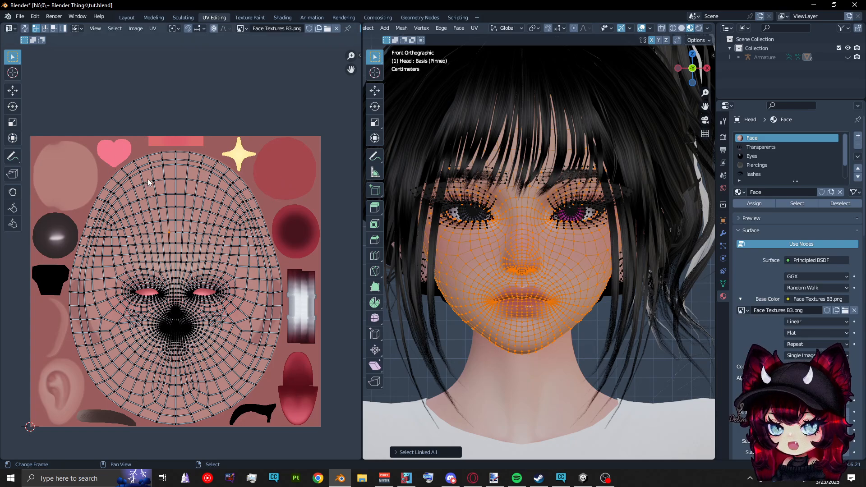
Select the linked dark upper lid strip of the pink eye to examine its UV island on the face texture
scroll(589, 210, "up", 2)
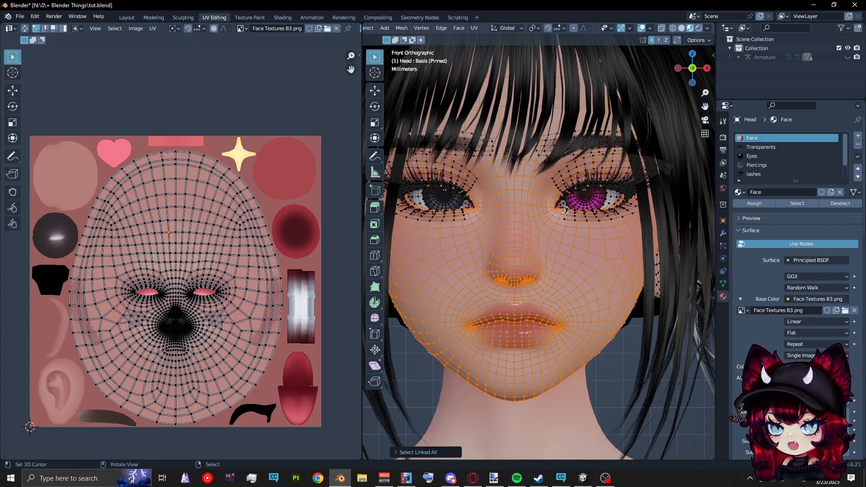
right_click(628, 194, "alt")
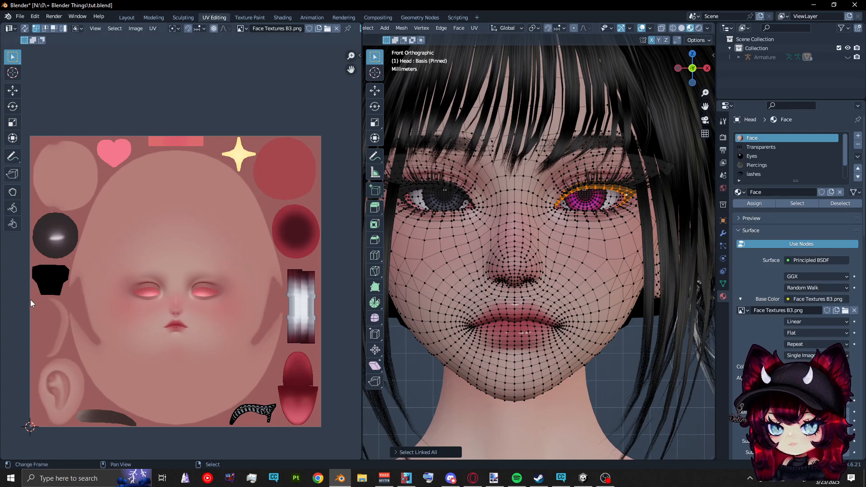
scroll(585, 196, "up", 4)
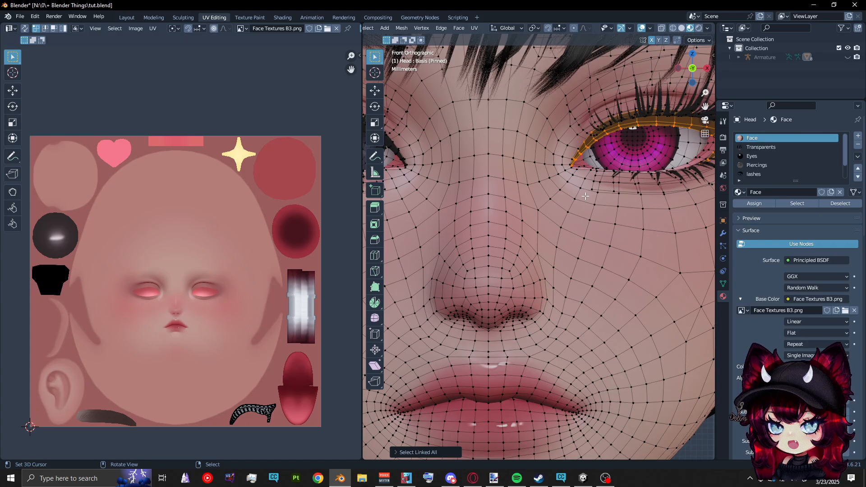
scroll(585, 196, "down", 4)
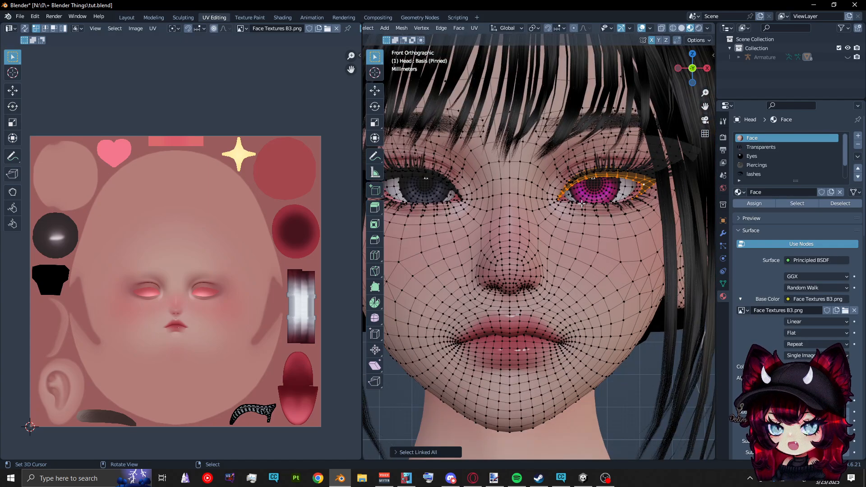
Select the pink eye's linked eye white and all its UVs, and try moving the island across the face texture
key("alt+a")
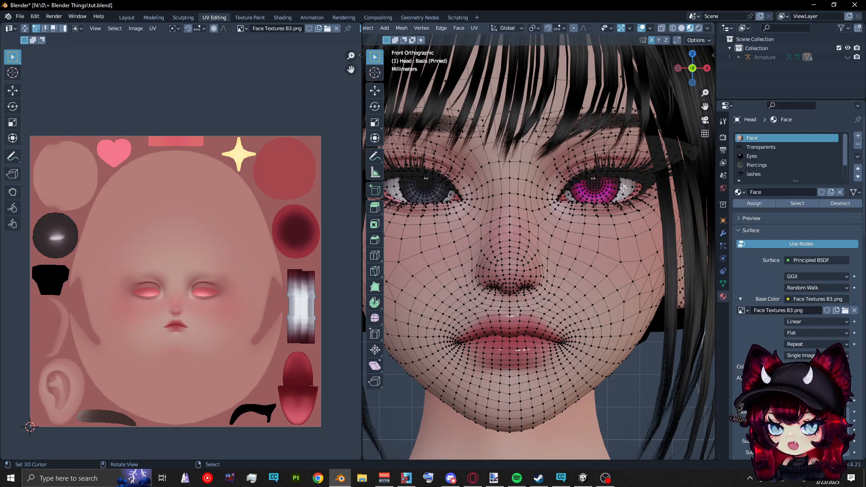
key("ctrl+l")
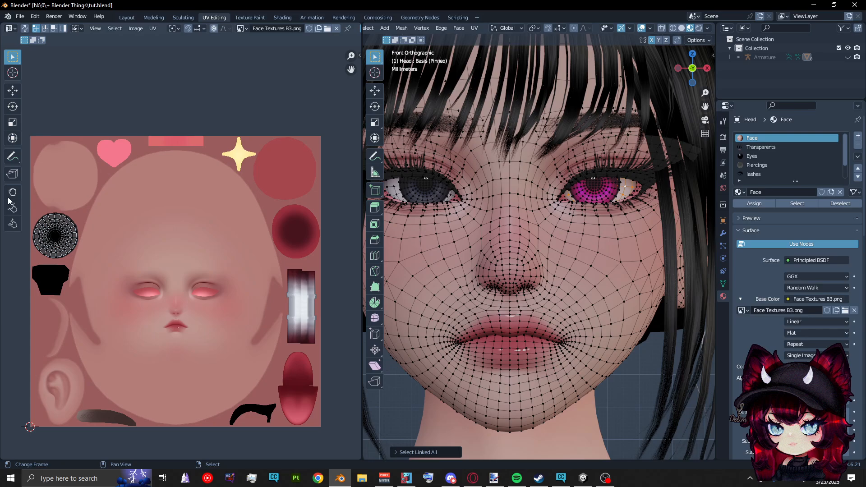
key("a")
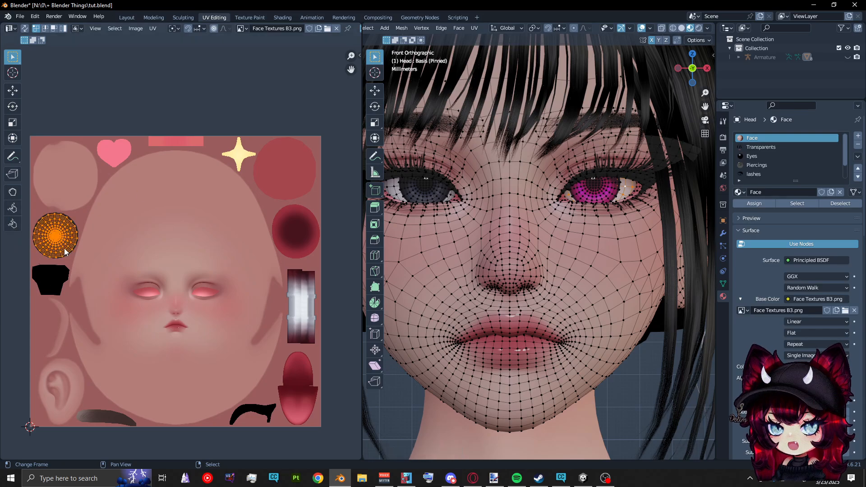
key("g")
key("Escape")
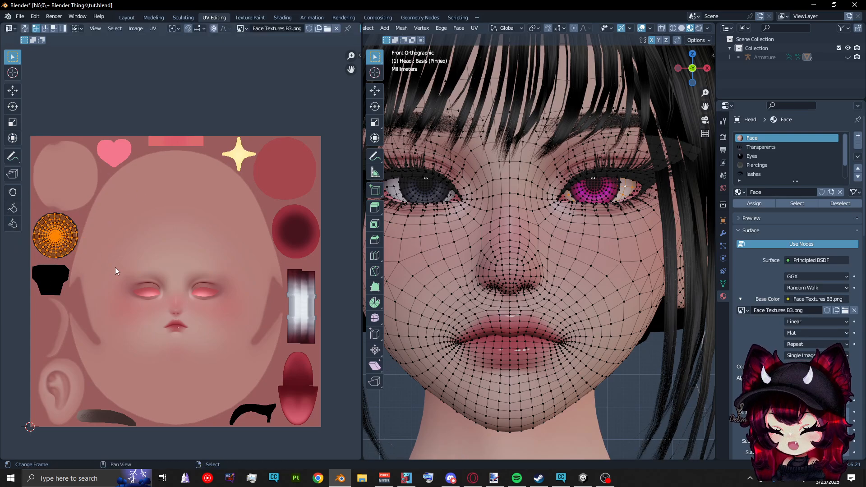
key("g")
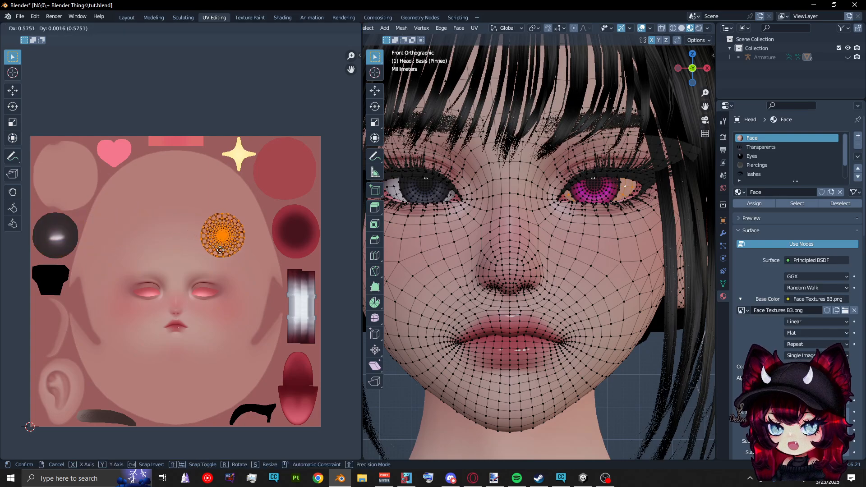
key("Escape")
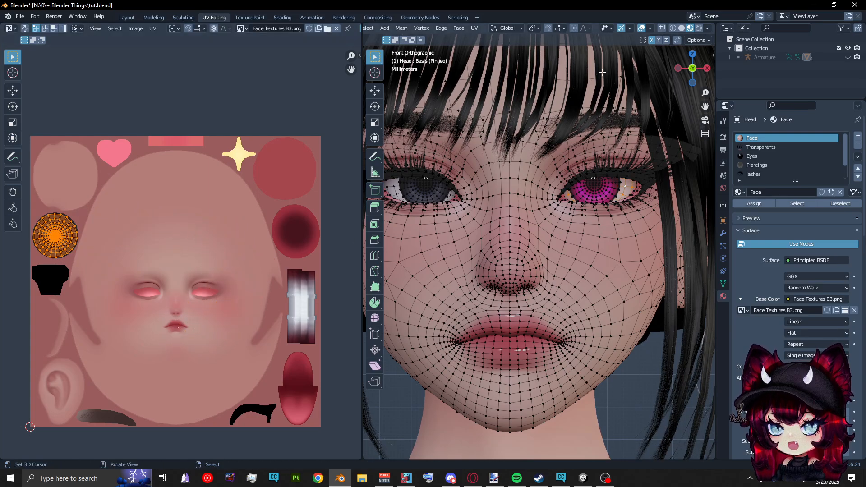
Hide the viewport overlays, then move the eye white's UV island onto the cheek of the face texture and shrink it to a small dot
left_click(641, 28)
key("g")
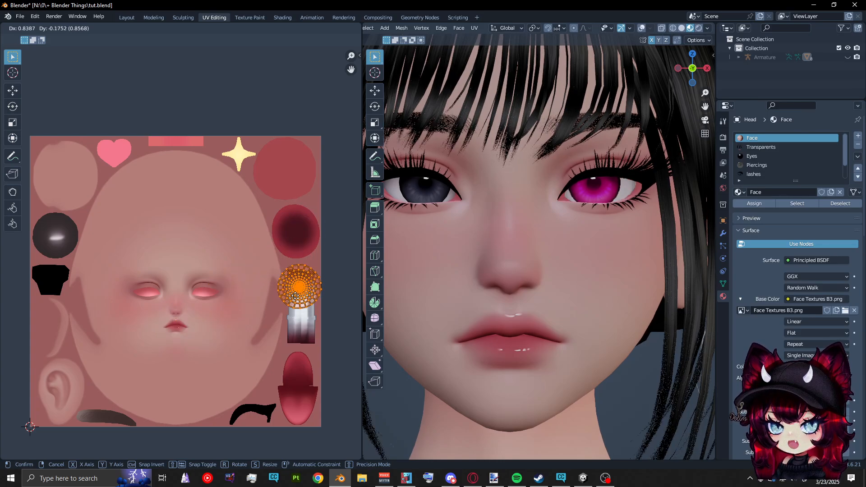
left_click(246, 313)
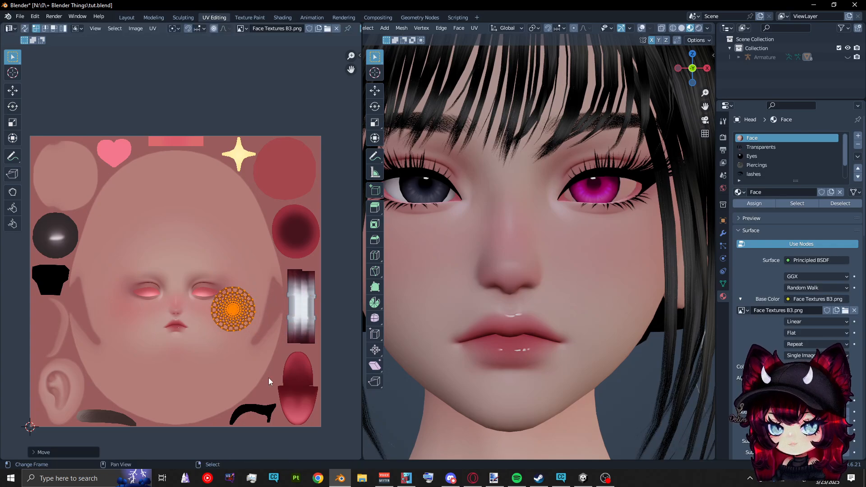
key("s")
left_click(241, 312)
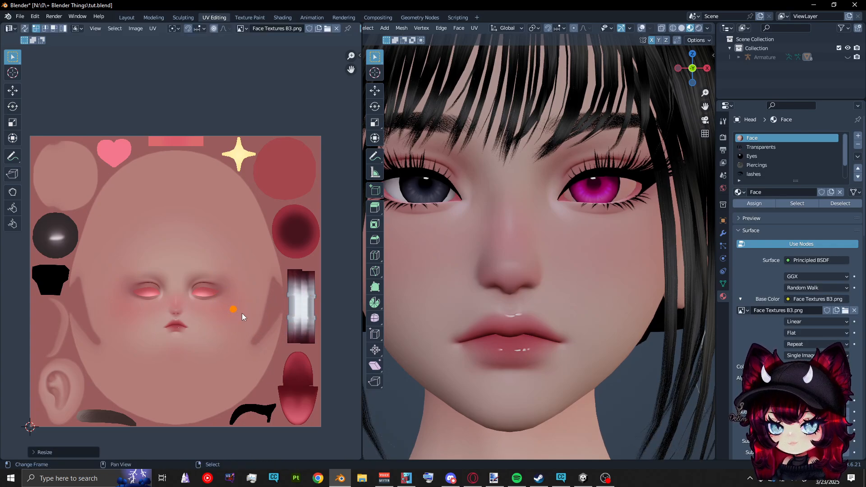
Place the shrunken eye white UV island on the black eyeliner shape, scale it down further, and return to Object Mode to view the eye
key("g")
left_click(56, 283)
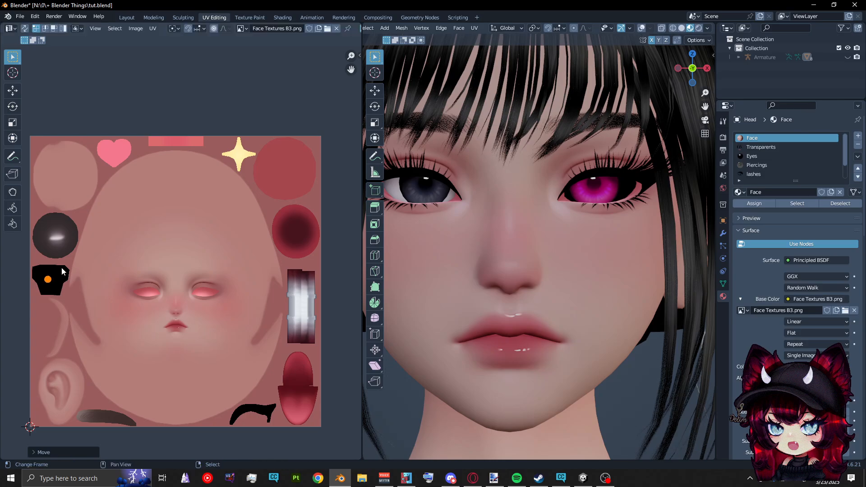
key("g")
left_click(259, 396)
key("s")
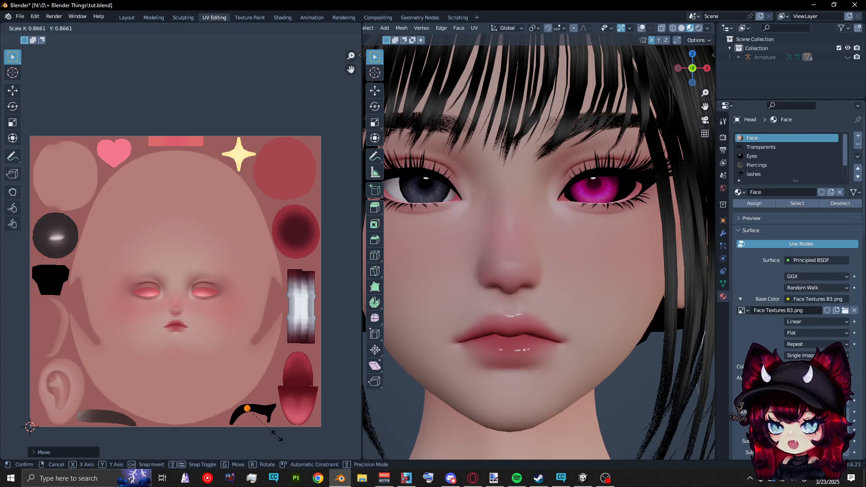
left_click(251, 416)
key("Tab")
scroll(454, 264, "down", 5)
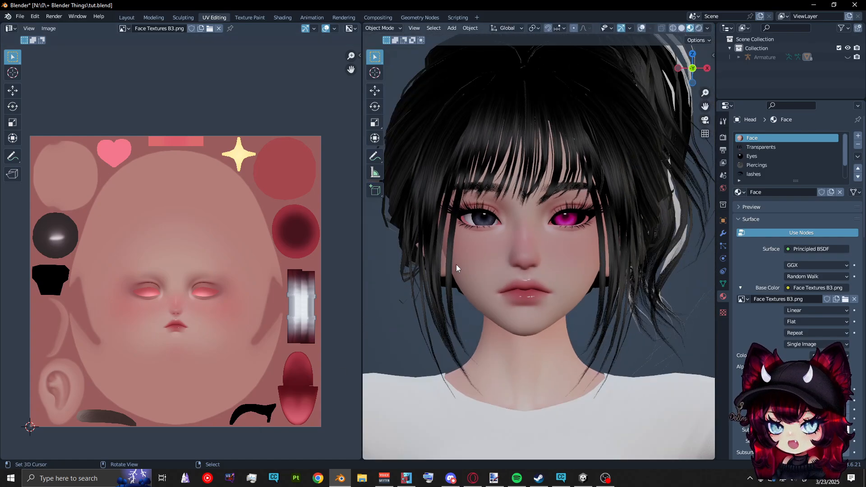
scroll(462, 263, "down", 2)
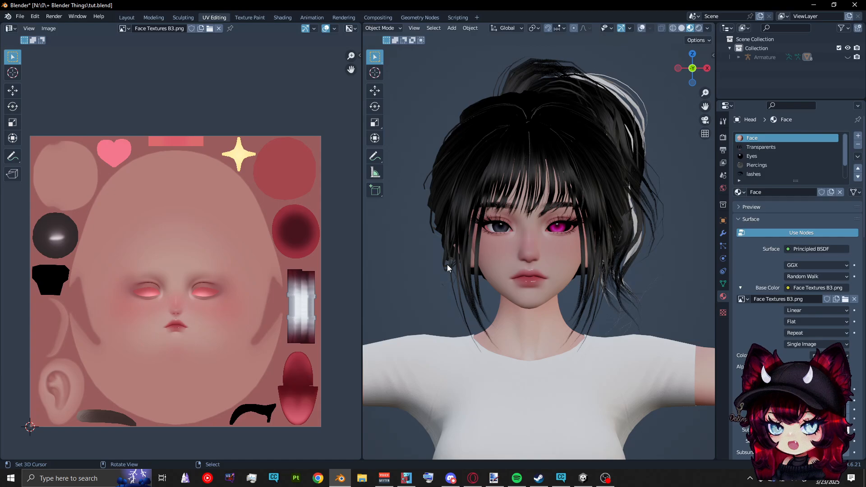
Re-enter Edit Mode, move the eye white's UVs off the black eyeliner shape as a trial, and undo that move
key("Tab")
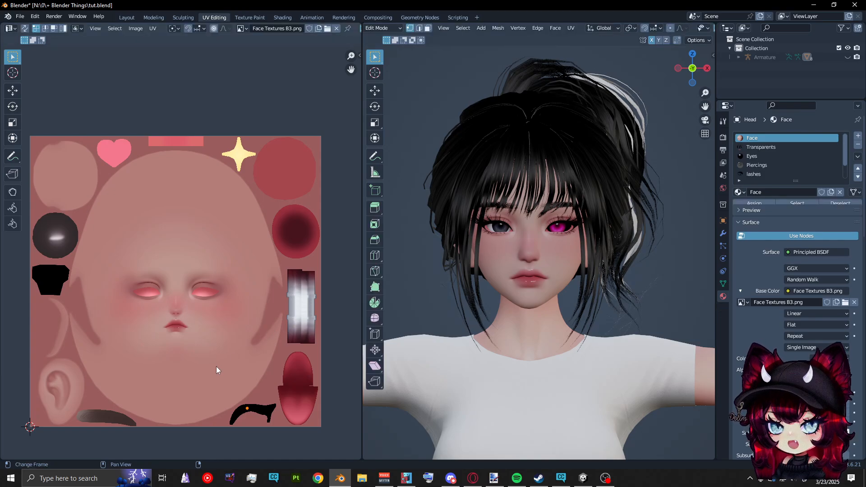
scroll(194, 293, "up", 3)
middle_click_drag(194, 293, 97, 126)
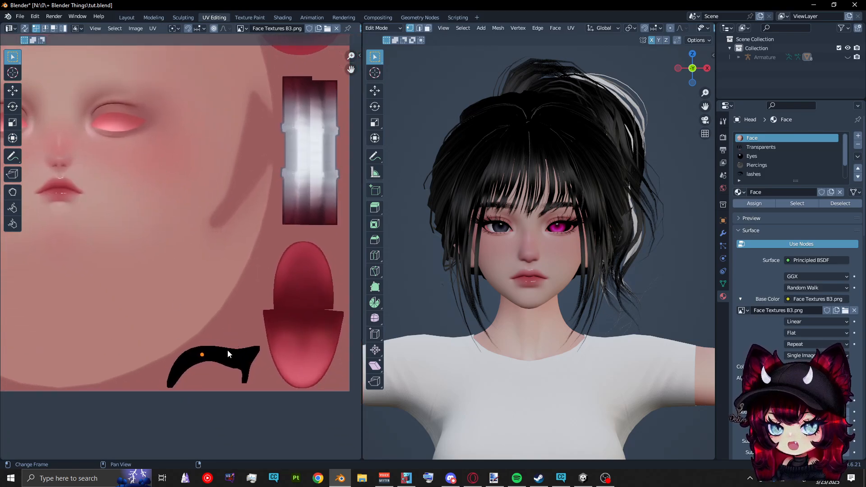
key("g")
left_click(264, 322)
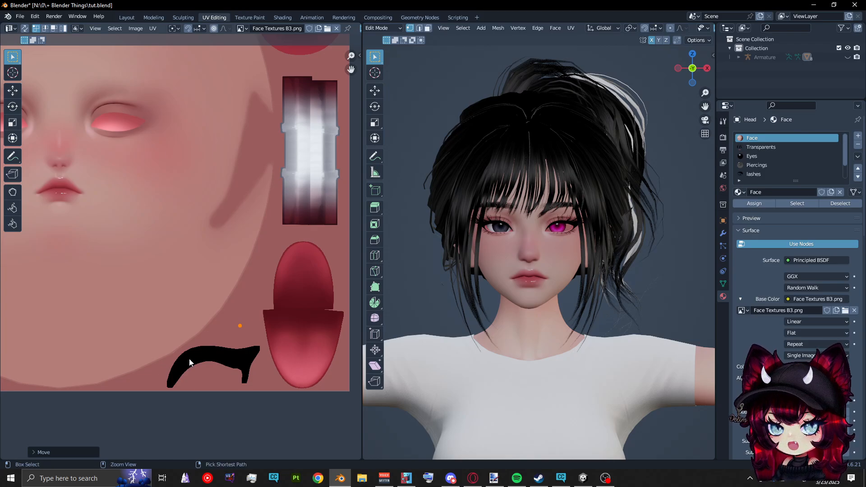
key("ctrl+z")
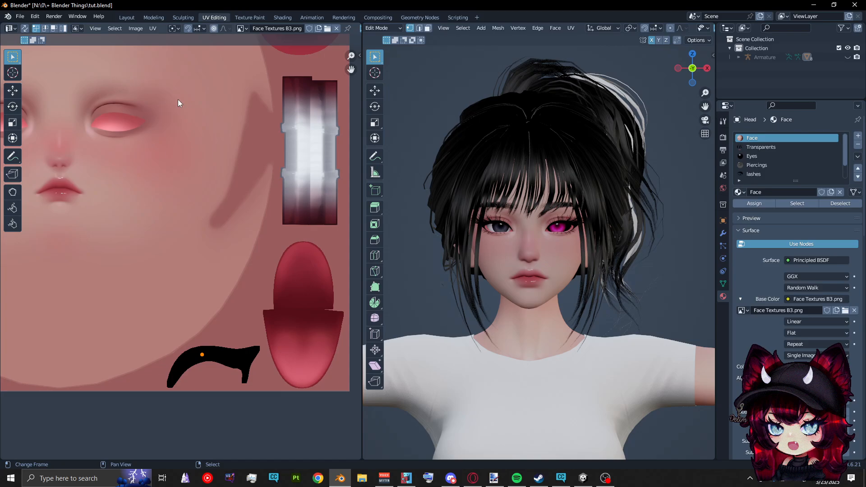
scroll(253, 237, "down", 4)
middle_click_drag(253, 239, 297, 282)
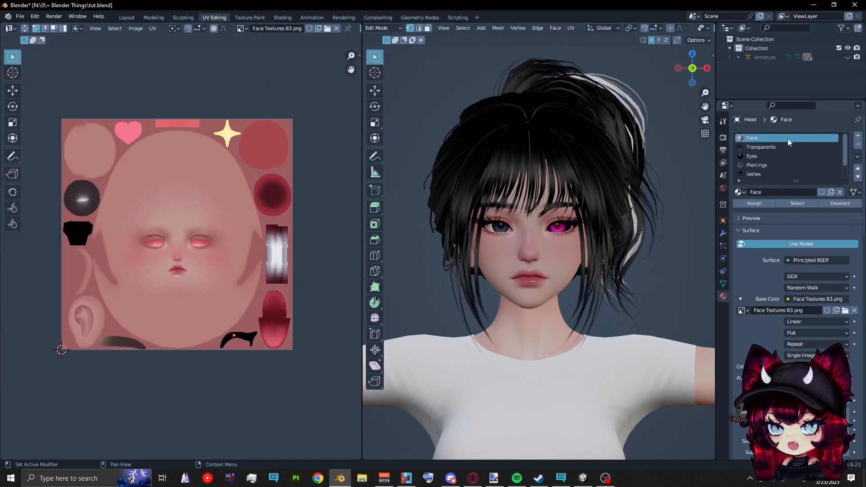
Remove the unused black material slot named Material from the head in the Layout workspace and examine both eyes
scroll(789, 169, "down", 2)
left_click(789, 174)
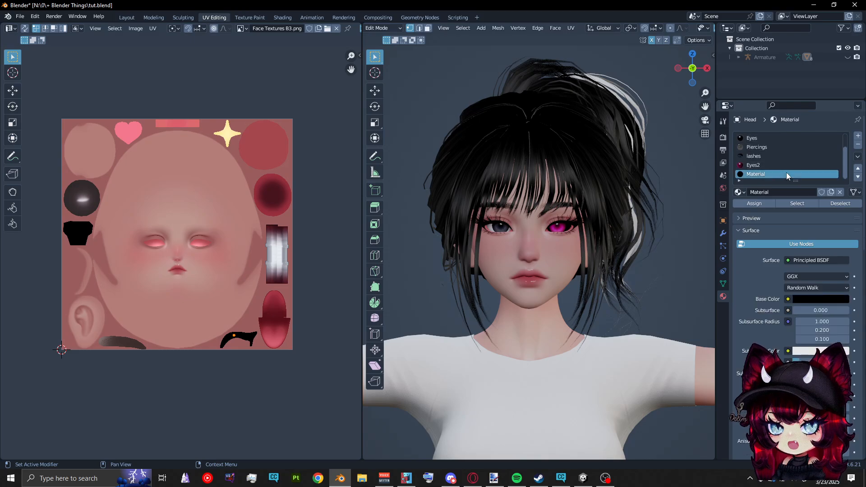
left_click(857, 144)
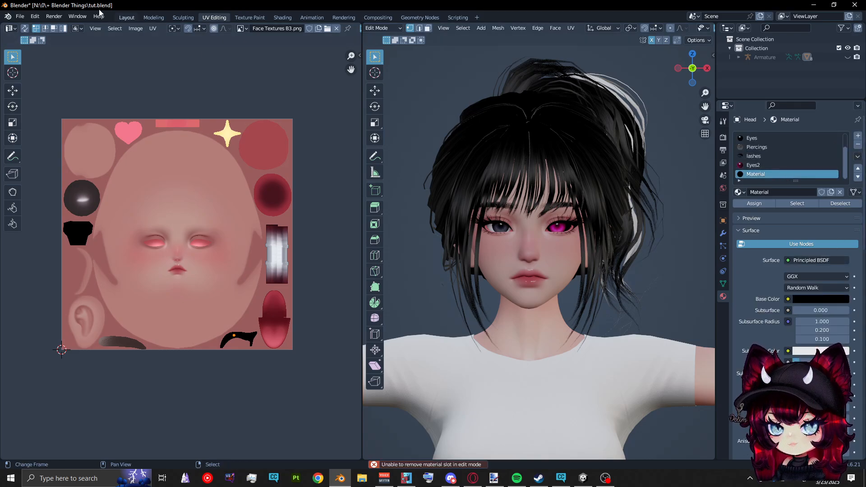
left_click(127, 17)
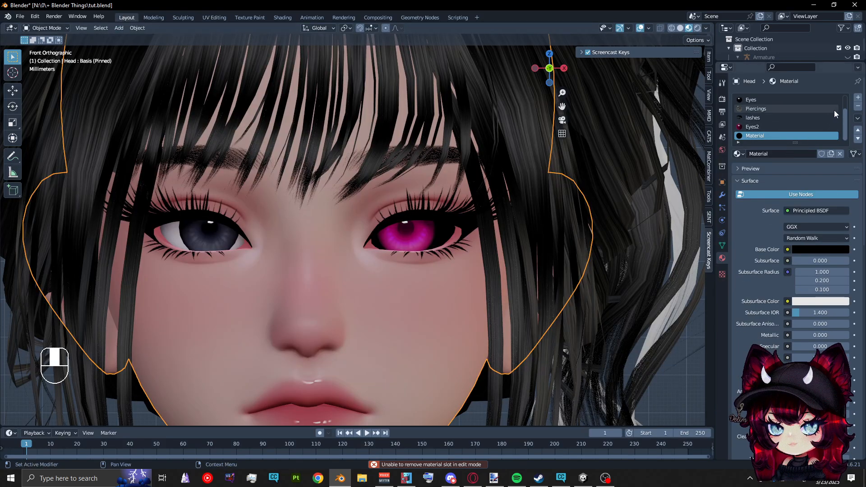
scroll(767, 126, "up", 1)
left_click(766, 136)
scroll(392, 293, "down", 5)
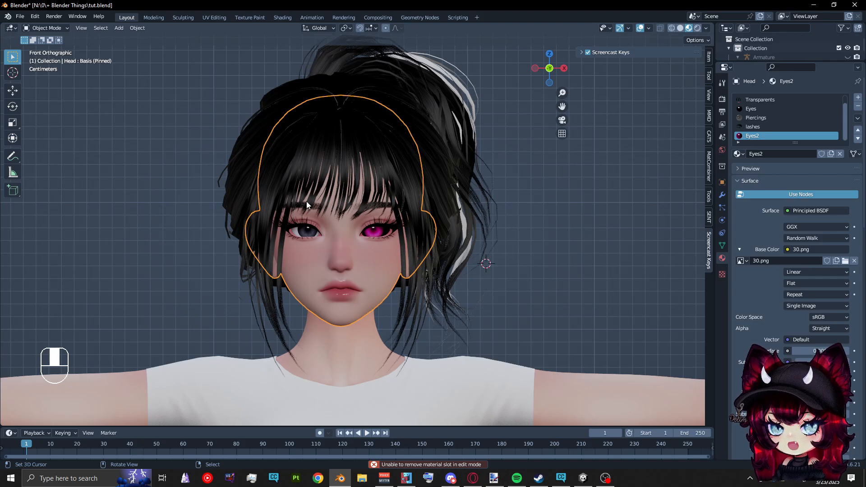
scroll(313, 214, "up", 3)
scroll(358, 270, "up", 1)
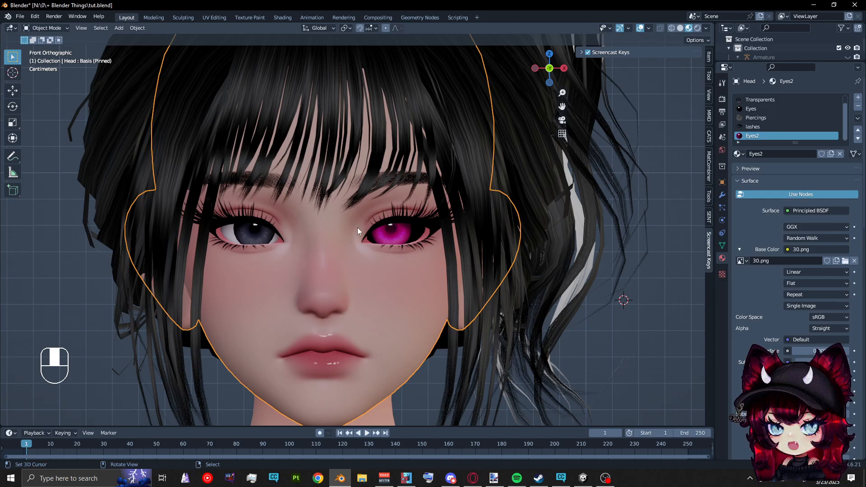
scroll(410, 288, "down", 4)
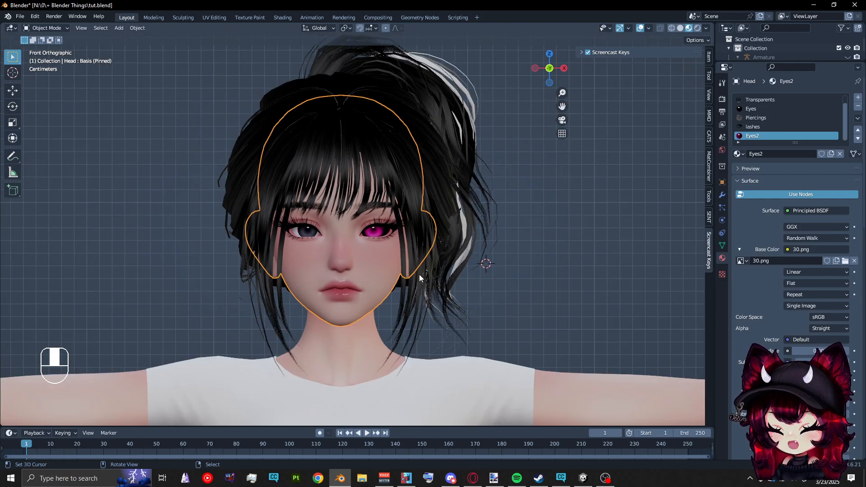
Select the Eyes2 material and open the image browser for its base color texture
left_click(785, 125)
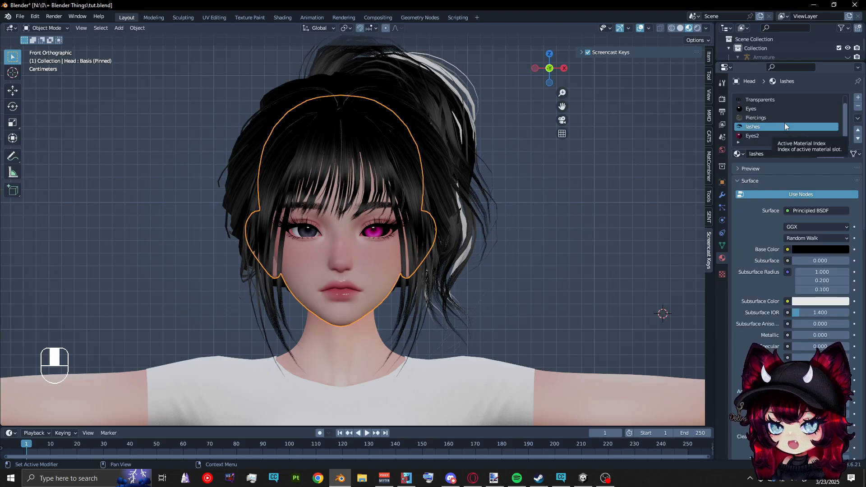
left_click(762, 137)
scroll(361, 236, "up", 4)
scroll(372, 266, "up", 1)
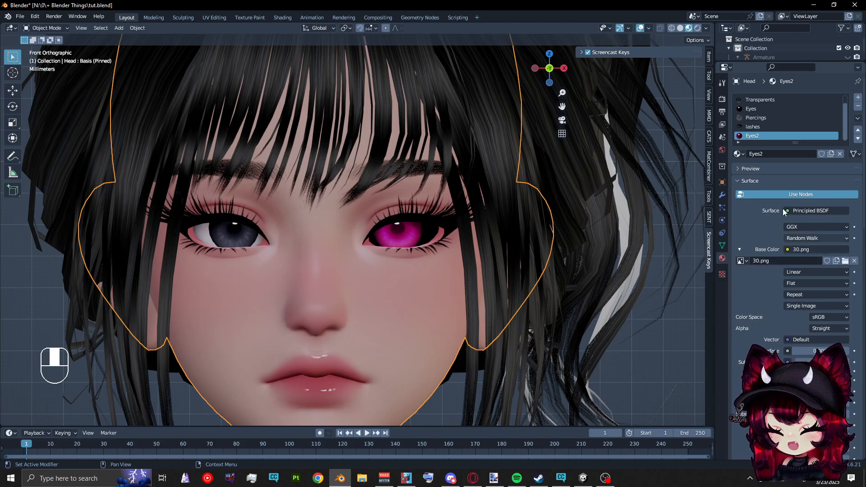
left_click(840, 262)
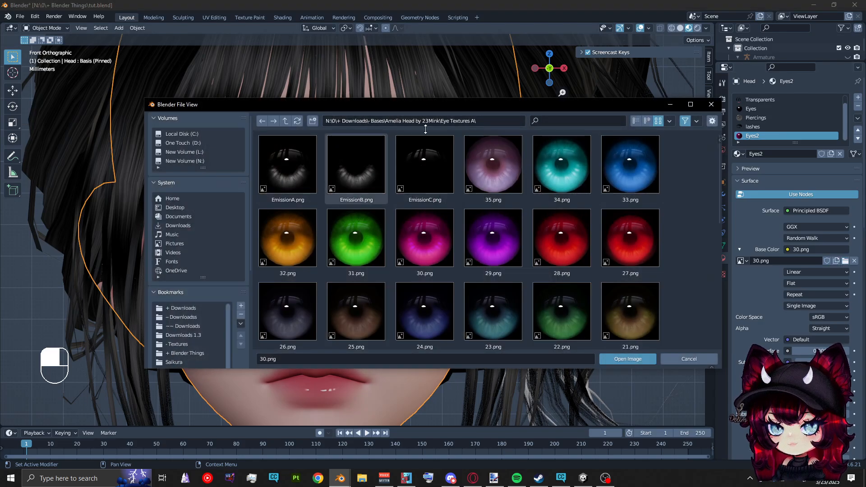
Browse to the bookmarked Textures folder, try filtering its contents by "fair", and clear the filter
scroll(201, 351, "down", 1)
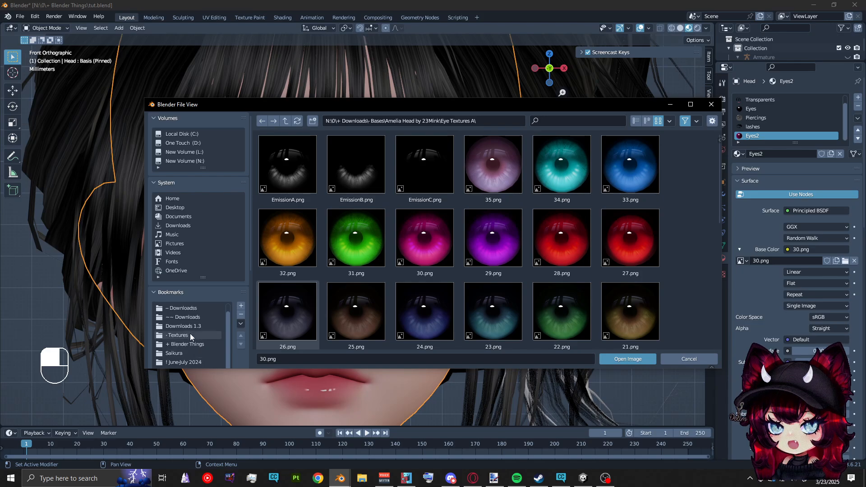
scroll(191, 333, "down", 1)
scroll(228, 312, "down", 2)
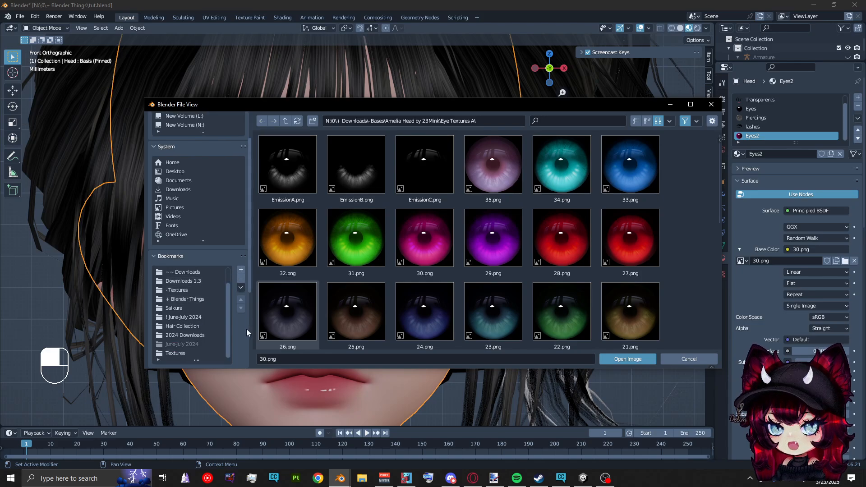
left_click(214, 350)
left_click(582, 120)
type("fa")
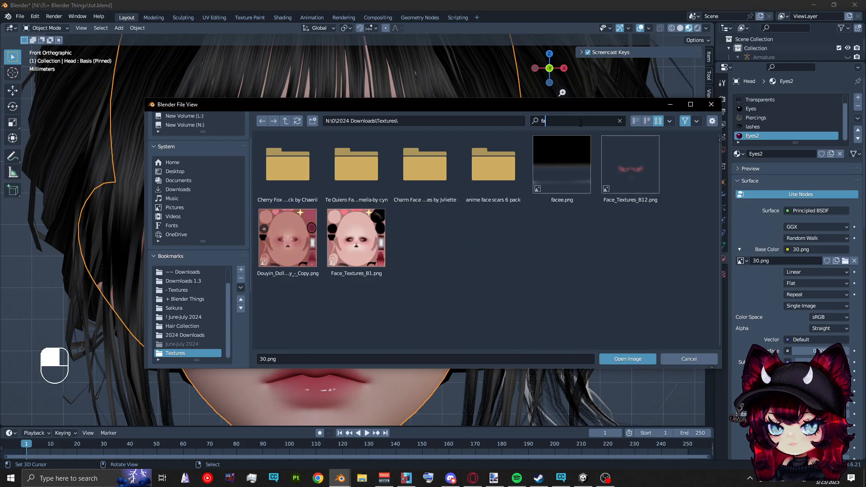
type("ir")
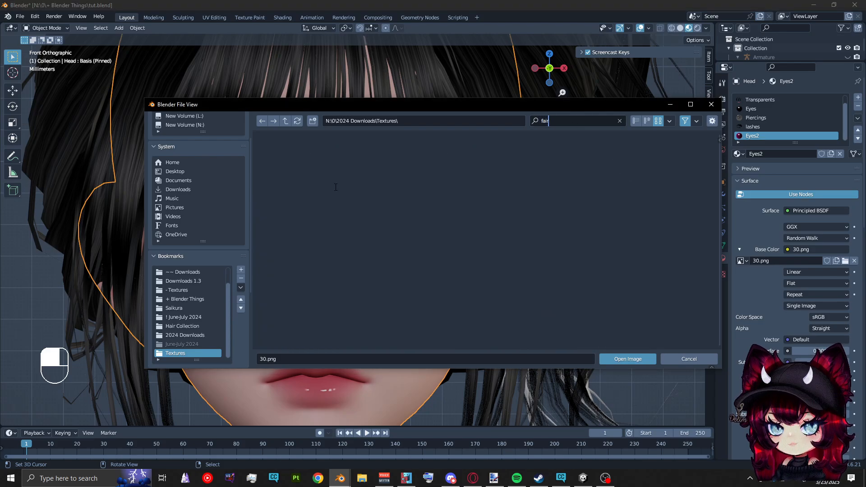
key("BackSpace")
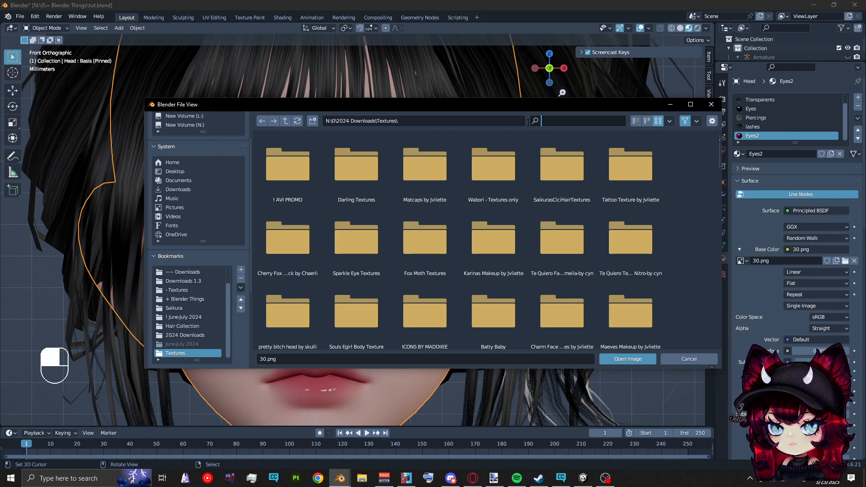
Load 1.PNG from the Spark folder inside Sparkle Eye Textures as the Eyes2 material's base color image
double_click(363, 243)
double_click(352, 161)
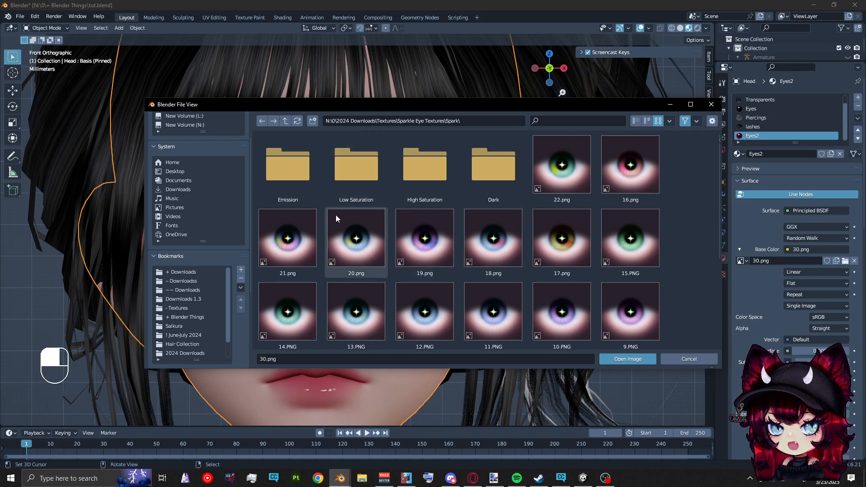
scroll(329, 212, "down", 6)
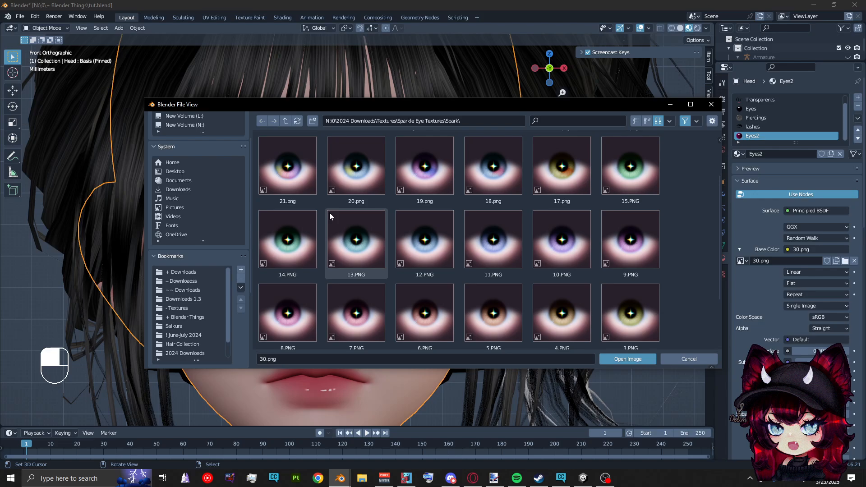
double_click(350, 318)
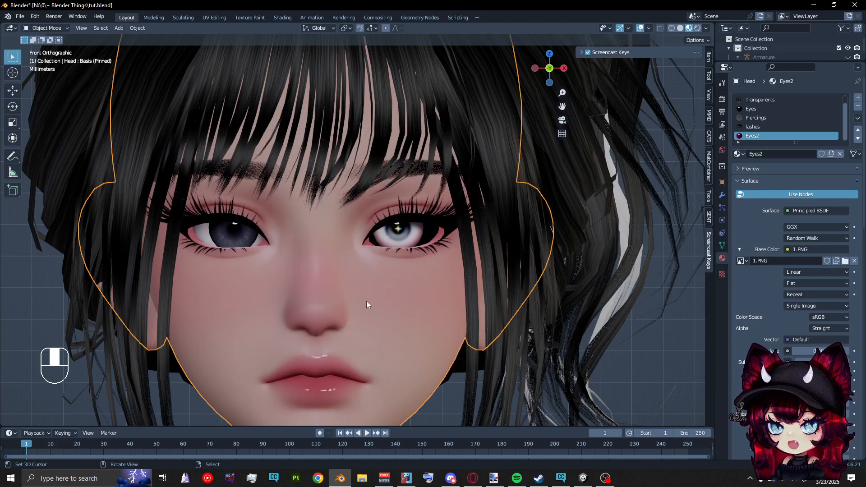
scroll(382, 282, "up", 1)
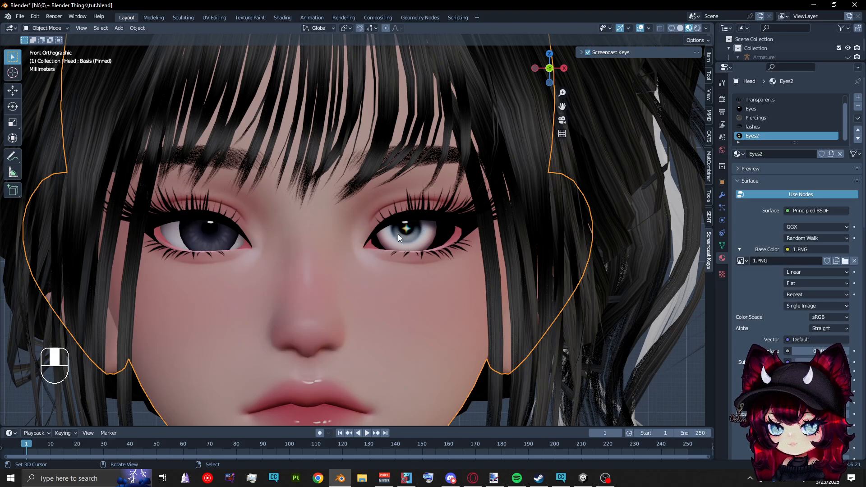
Scale the UVs of the iris in the black eye down to about 0.44 on 1.PNG and return to the Layout workspace
key("Tab")
key("ctrl+l")
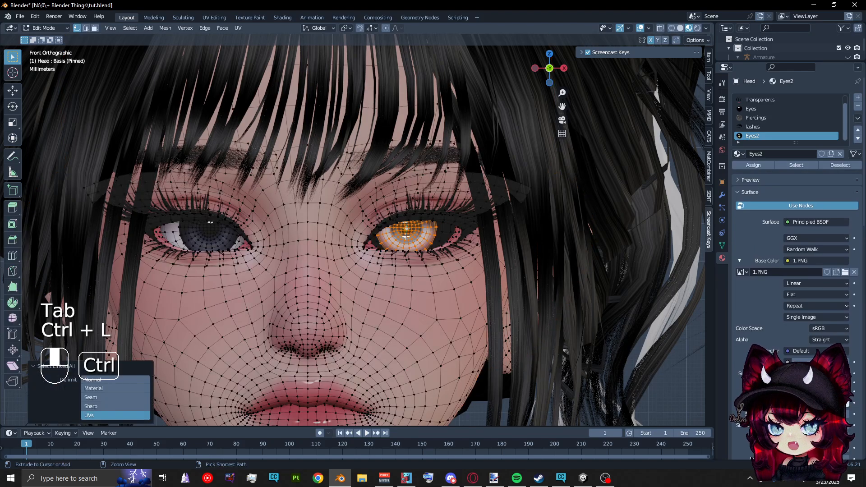
left_click(218, 17)
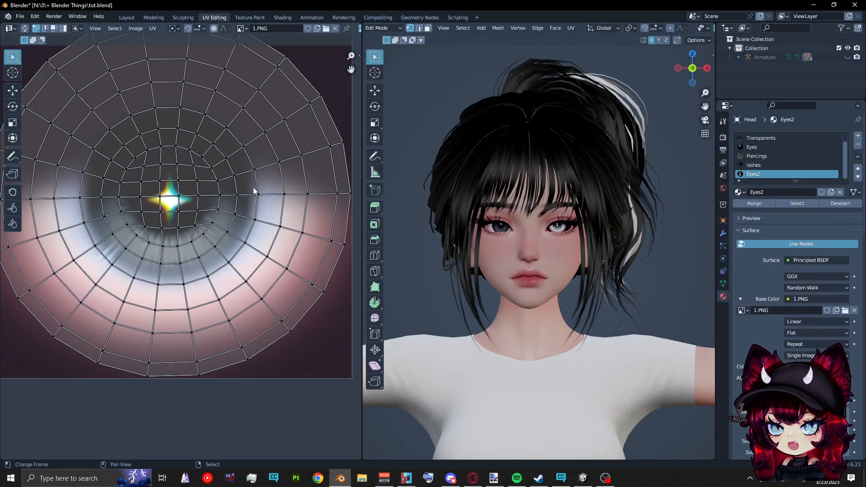
key("a")
scroll(251, 230, "down", 2)
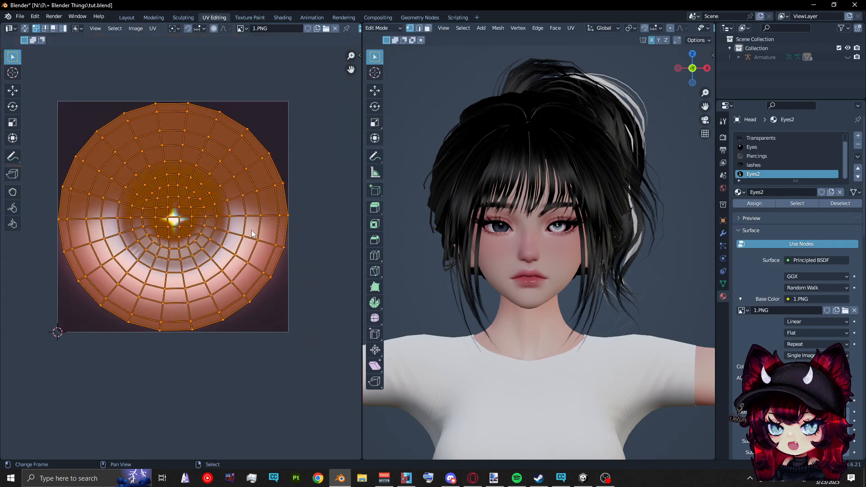
key("s")
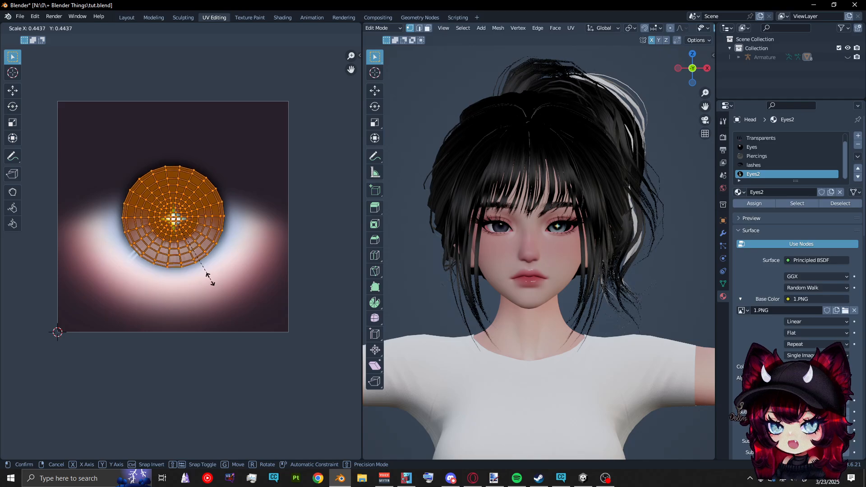
left_click(210, 279)
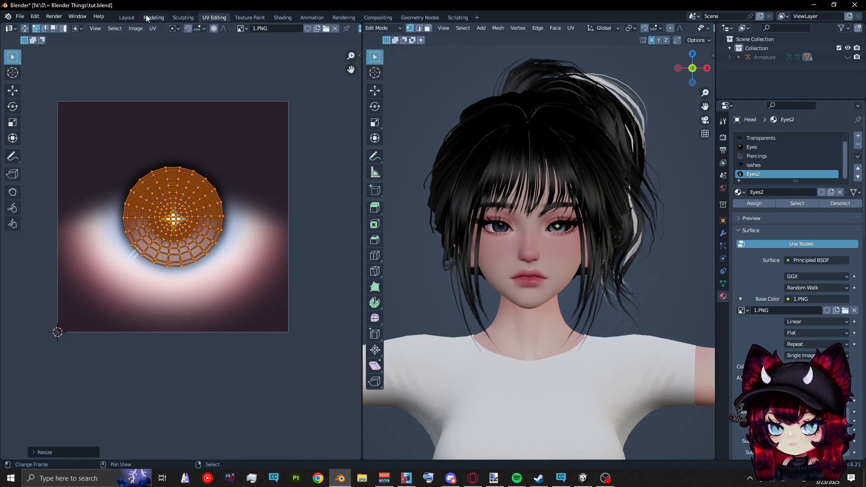
left_click(128, 18)
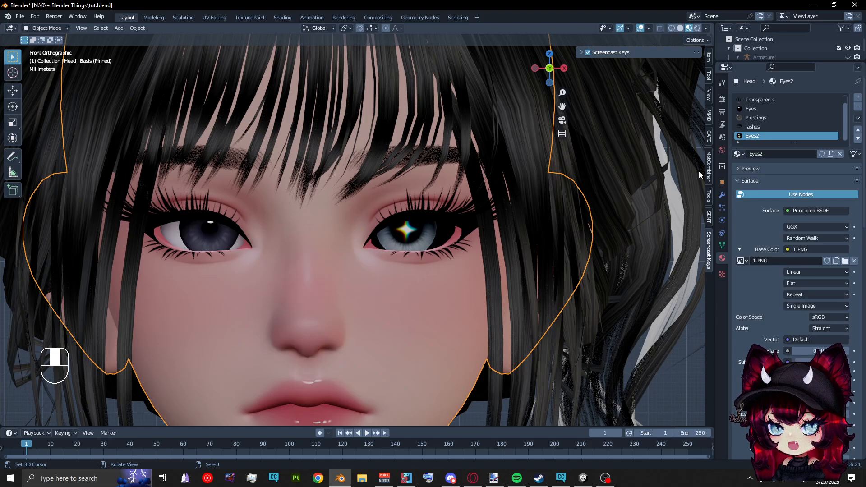
Select the linked iris mesh of the eye with the normal white and assign the Eyes2 material to it
key("Tab")
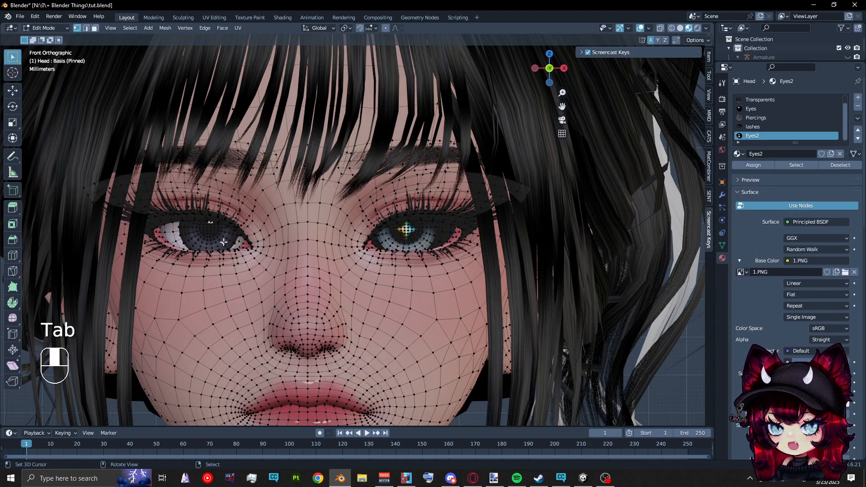
key("ctrl+l")
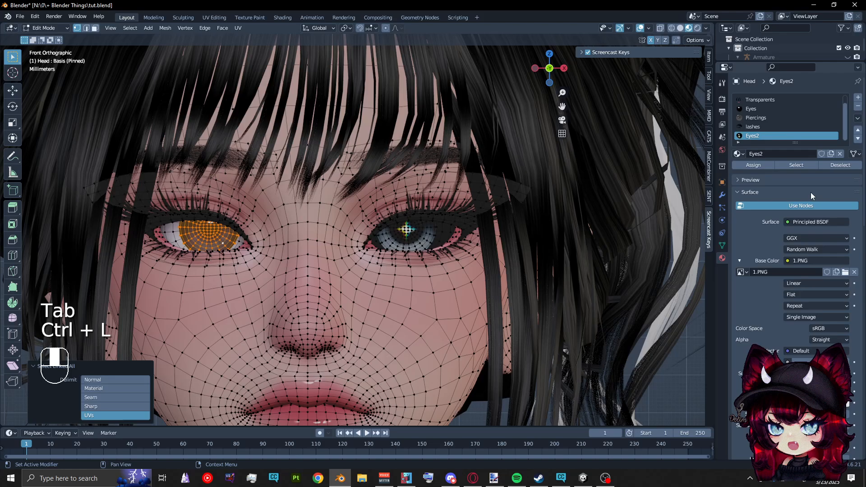
left_click(764, 164)
key("Tab")
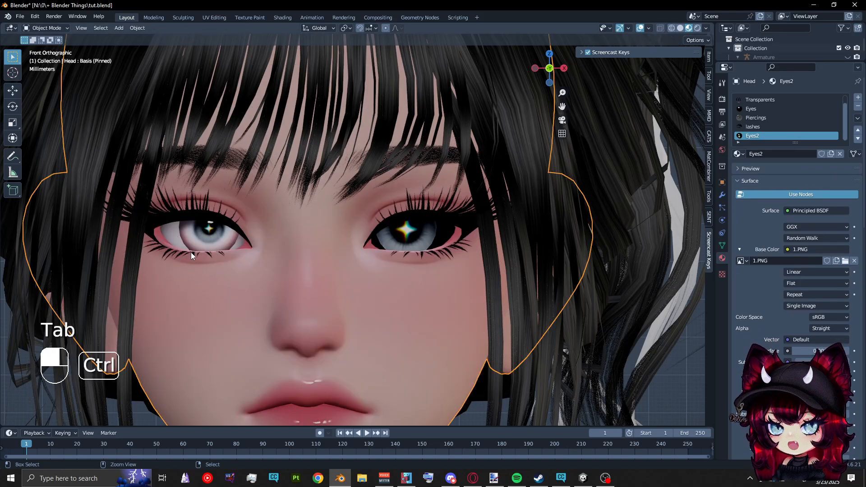
Undo the second iris's material assignment and the UV scaling of the iris in the black eye
key("ctrl+z")
key("ctrl+z")
key("ctrl+z")
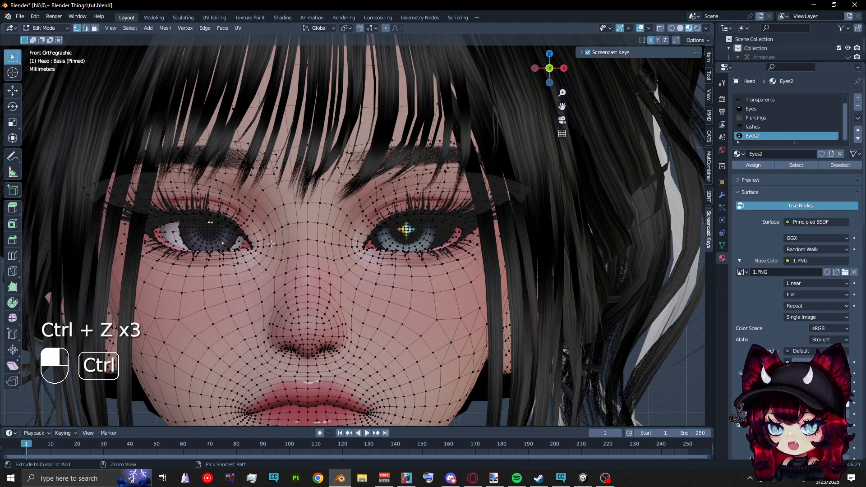
key("ctrl+z")
key("ctrl+z")
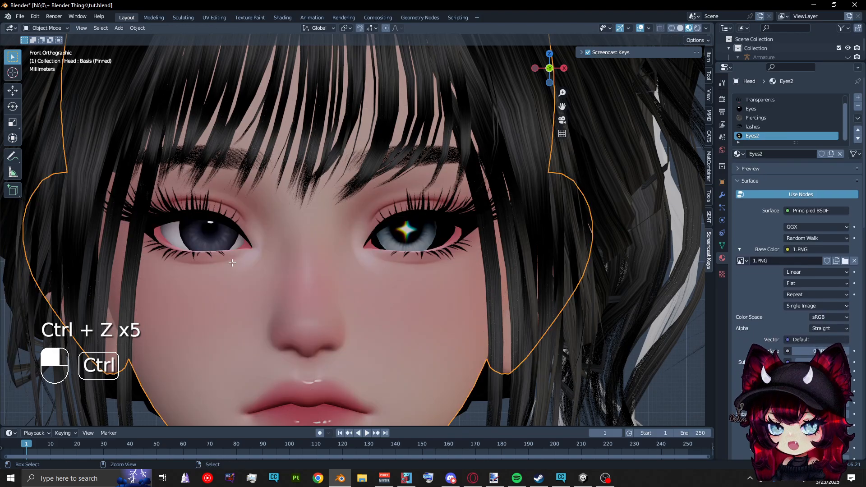
key("ctrl+z")
key("ctrl+z")
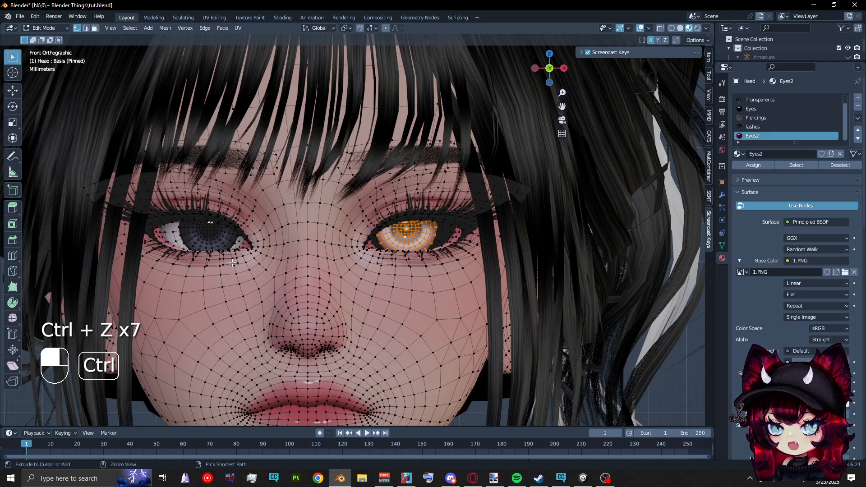
key("ctrl+z")
key("ctrl+z")
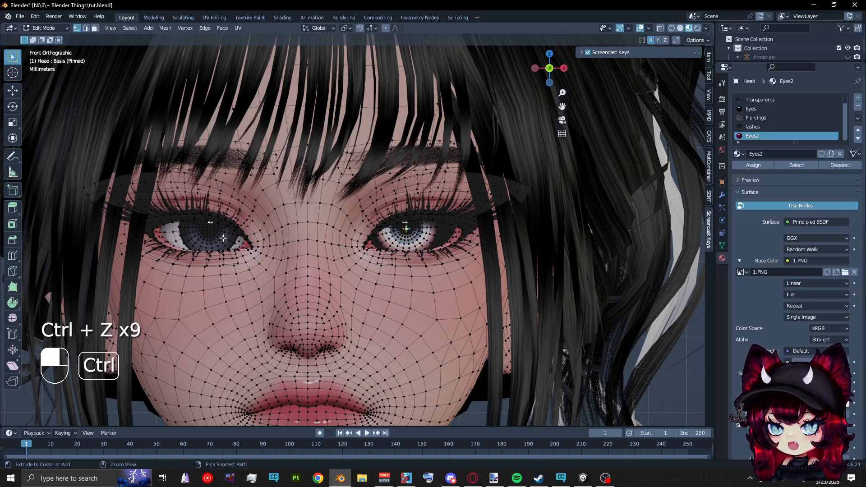
Select the linked iris meshes of both eyes and assign the Eyes2 material to them, keeping 1.PNG as the image
key("ctrl+l")
key("ctrl+l")
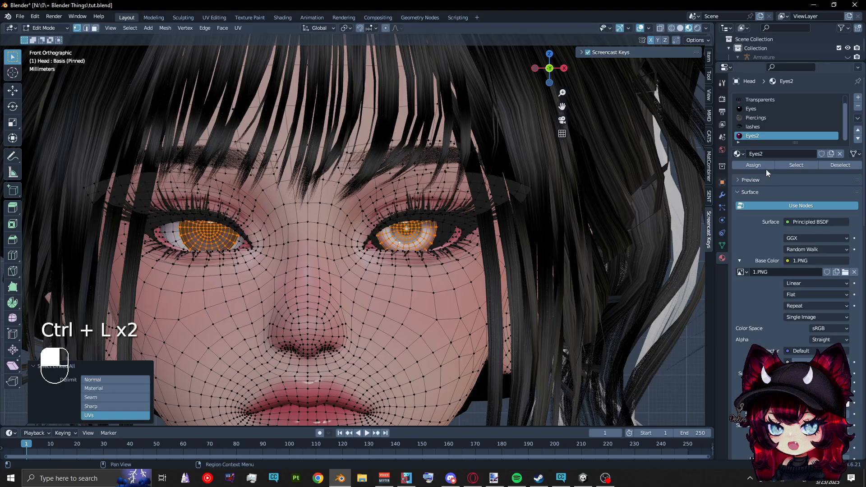
left_click(746, 165)
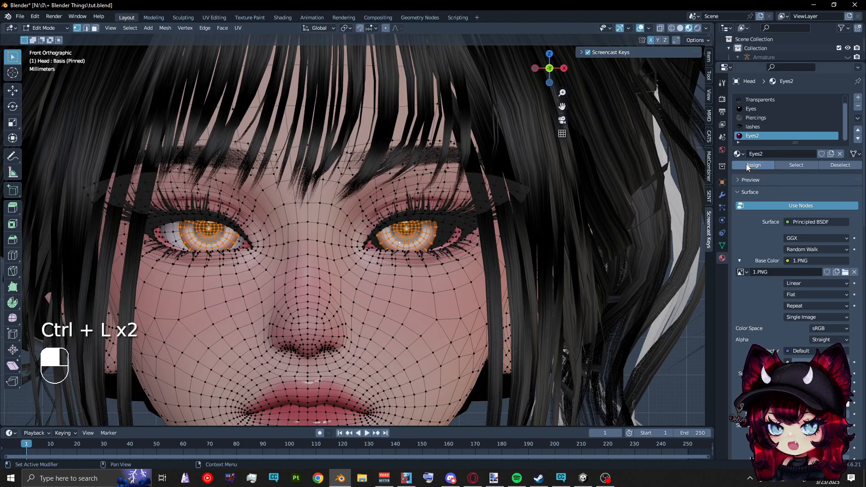
left_click(845, 272)
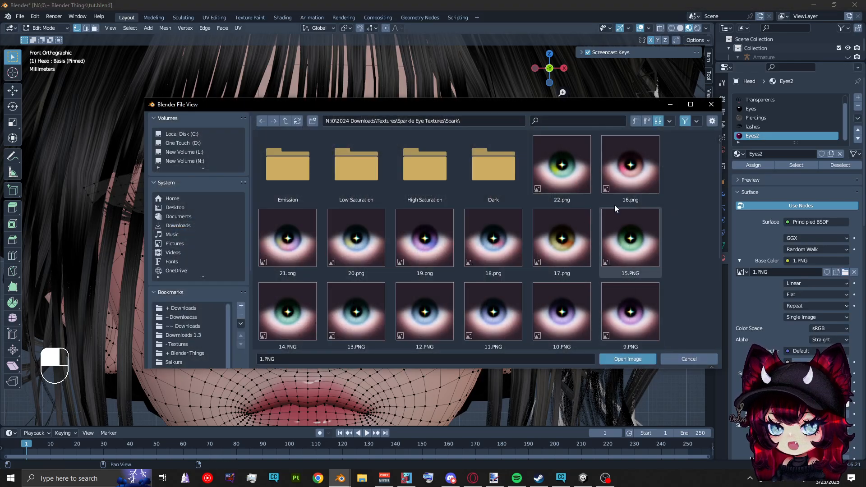
left_click(689, 358)
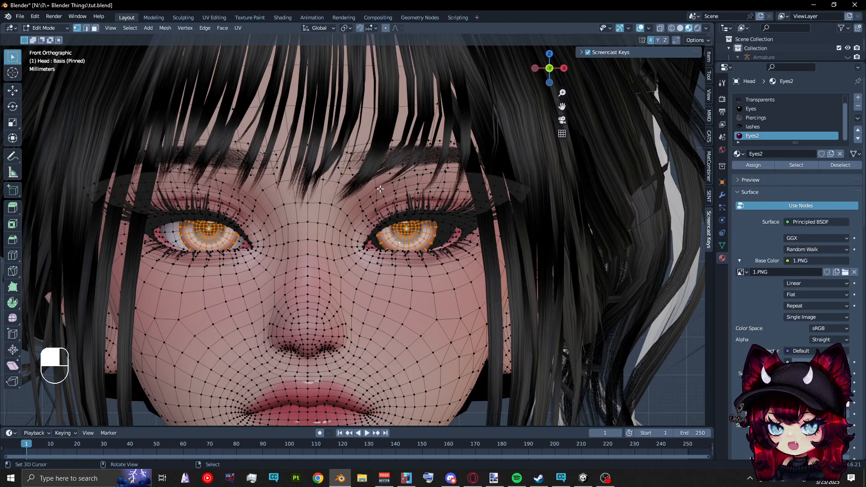
Scale both irises' UVs together to about 0.45 on 1.PNG and return to the Layout workspace to view the eyes
left_click(211, 17)
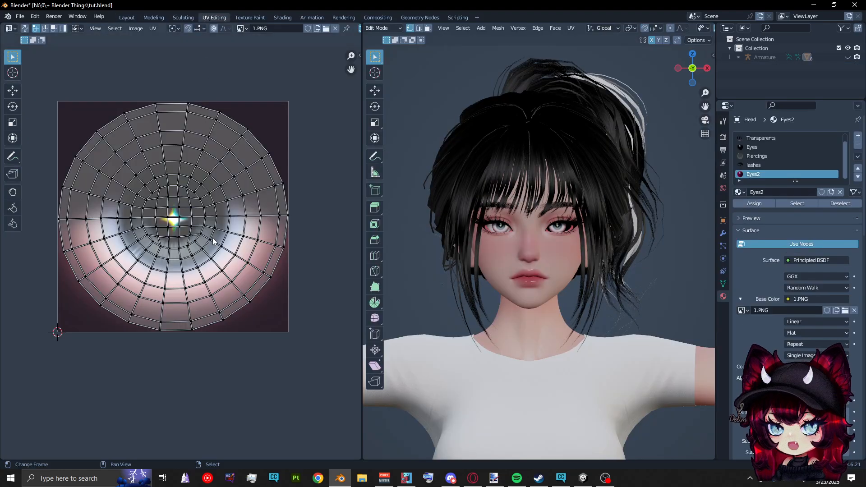
key("a")
key("s")
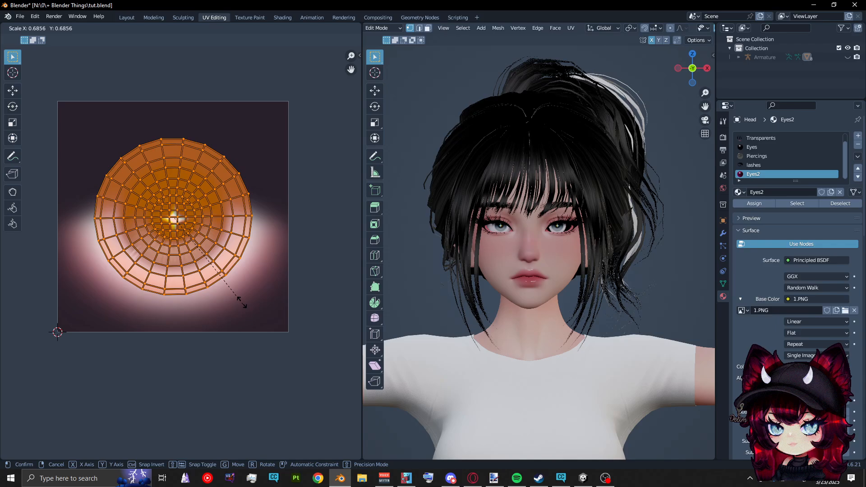
left_click(213, 272)
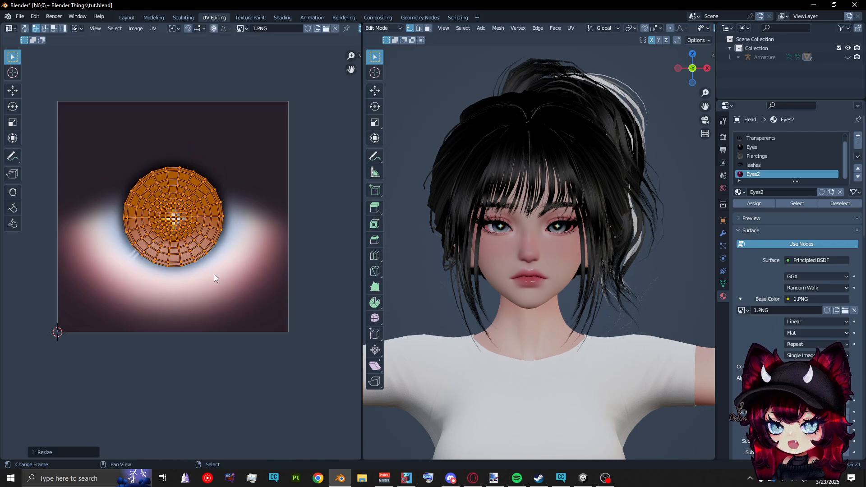
left_click(132, 20)
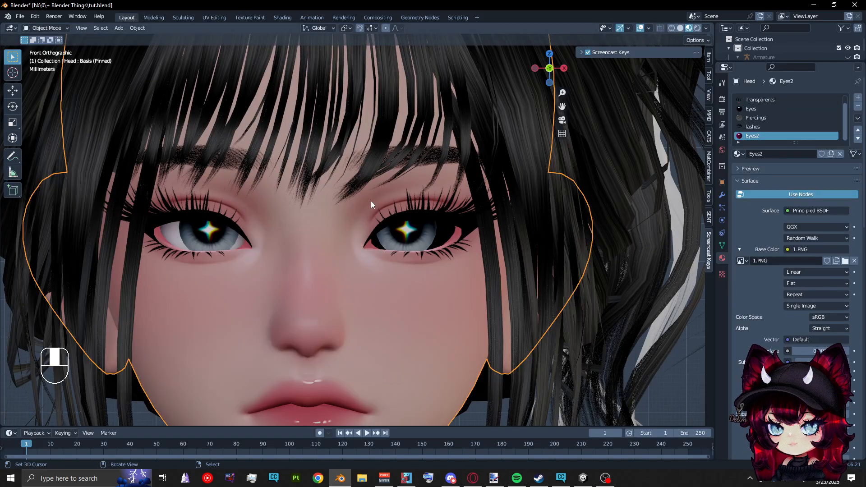
scroll(381, 210, "down", 1)
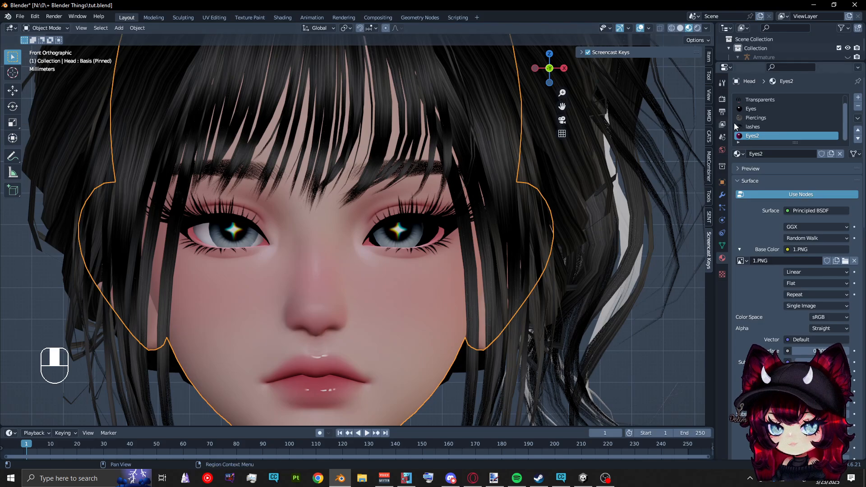
Copy the Eyes2 material, paste it onto the Eyes material, and select Eyes2 again
left_click(858, 119)
left_click(807, 124)
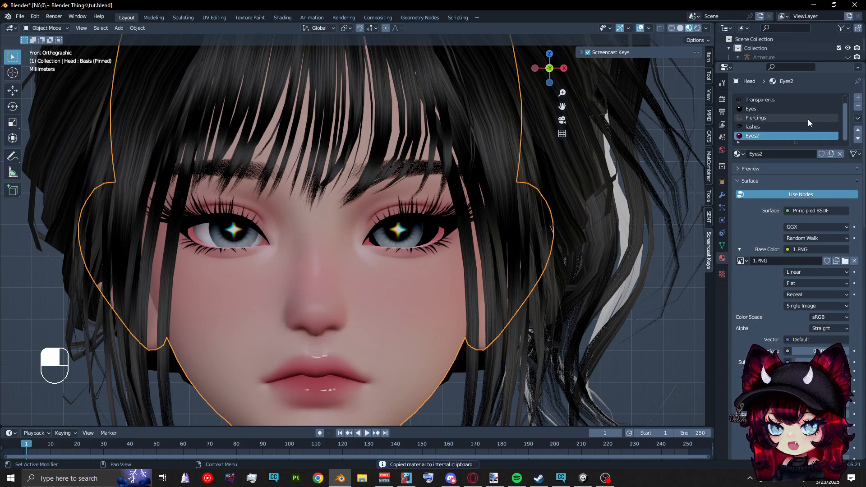
left_click(791, 110)
left_click(857, 119)
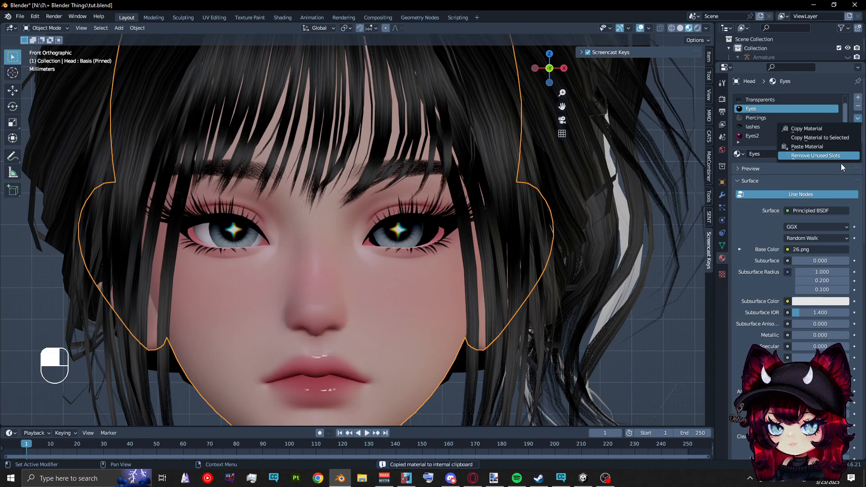
left_click(833, 150)
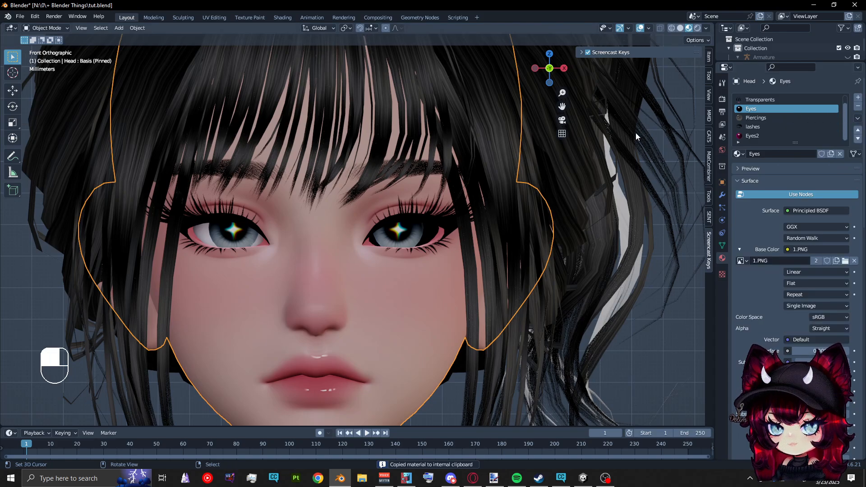
left_click(757, 135)
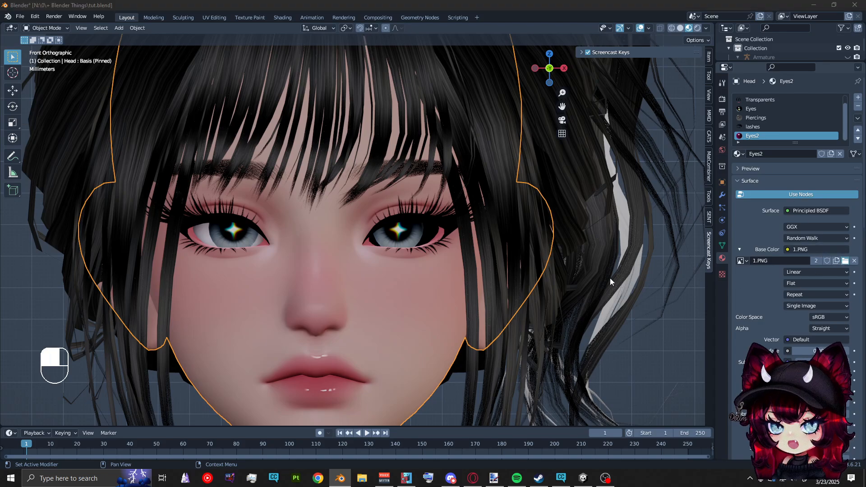
Load 8.PNG as the Eyes2 base colour image, and assign the Eyes material to only the iris in the white eye
scroll(477, 250, "down", 5)
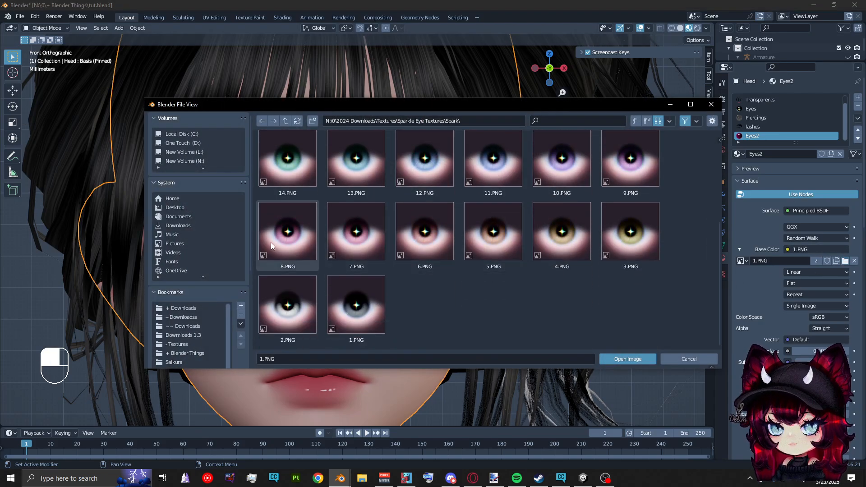
double_click(271, 242)
key("Tab")
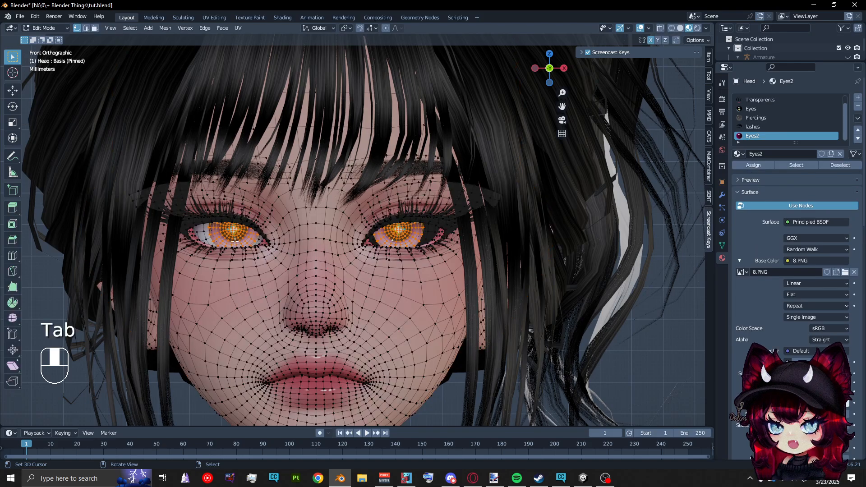
key("a")
key("ctrl+l")
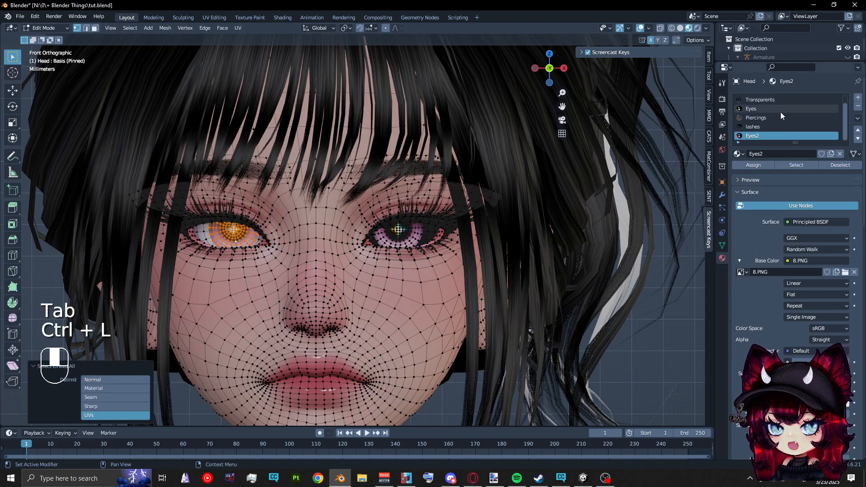
scroll(780, 112, "up", 1)
left_click(767, 119)
left_click(768, 166)
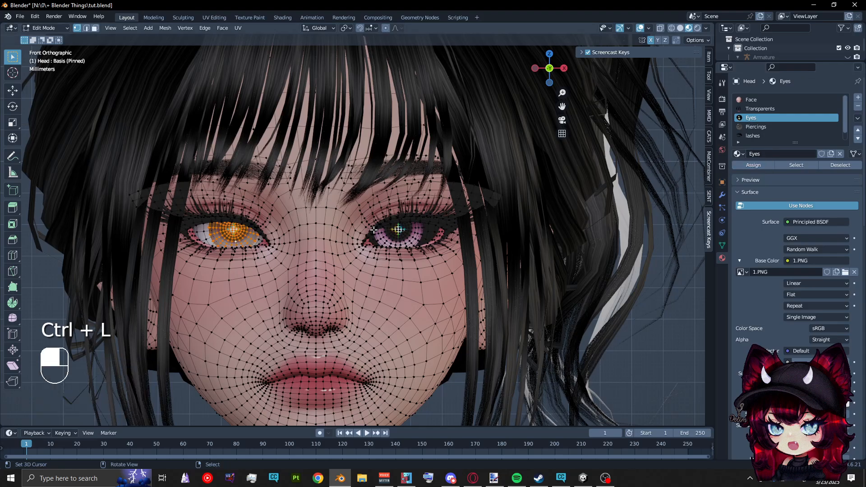
key("Tab")
scroll(388, 186, "down", 3)
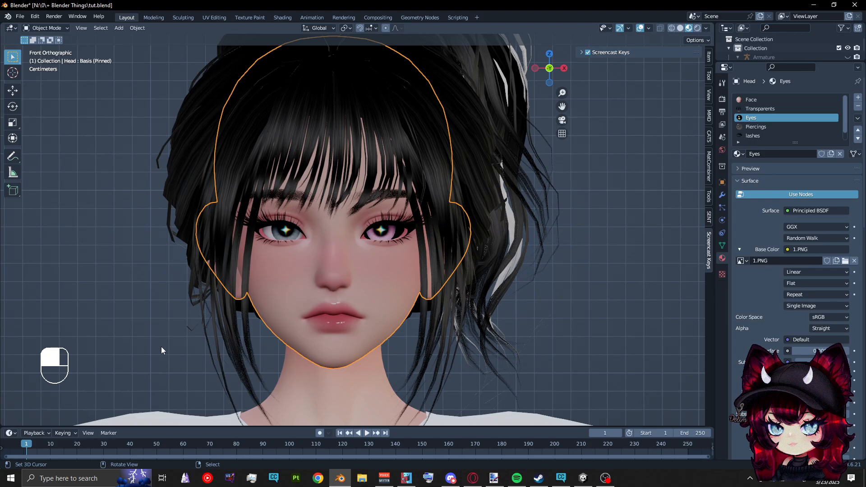
scroll(265, 185, "down", 2)
scroll(412, 277, "up", 2)
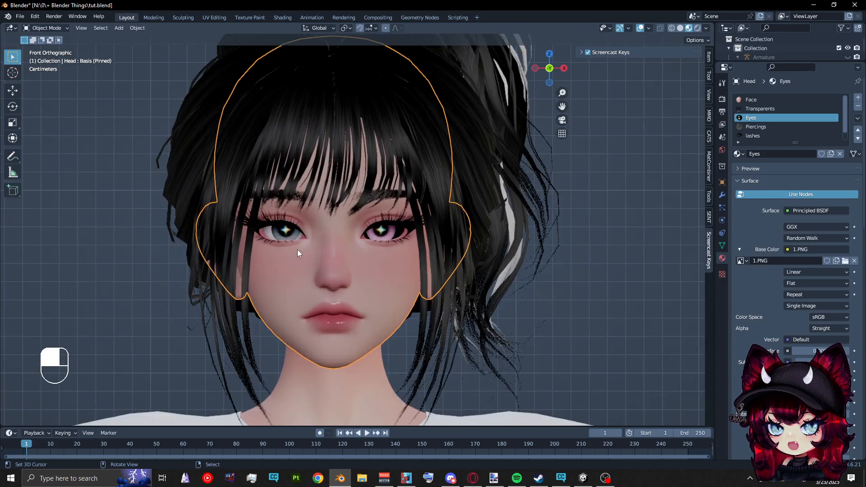
scroll(297, 250, "up", 1)
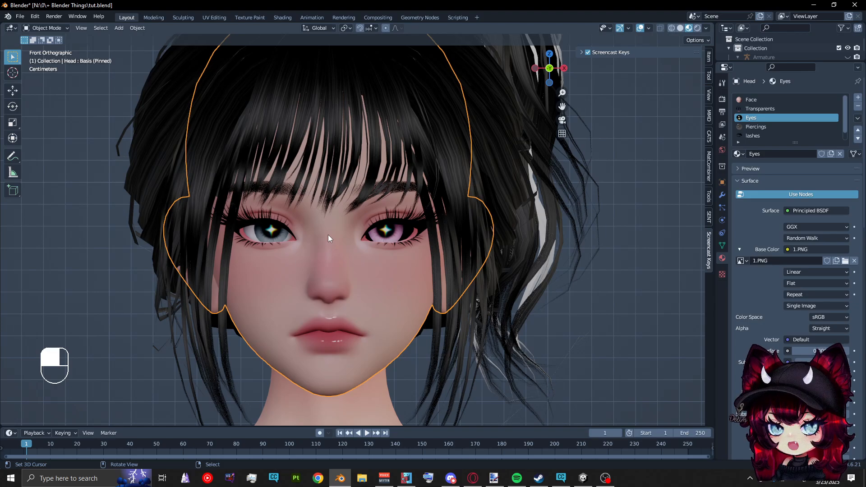
scroll(311, 268, "down", 2)
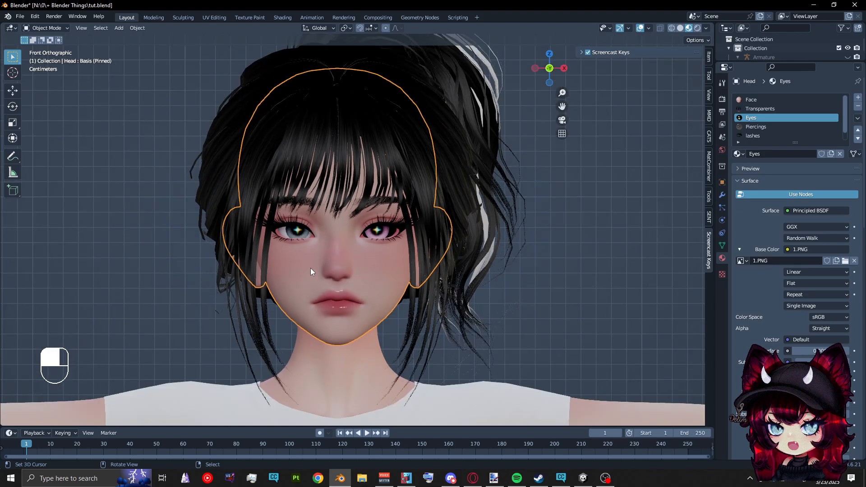
scroll(325, 291, "up", 1)
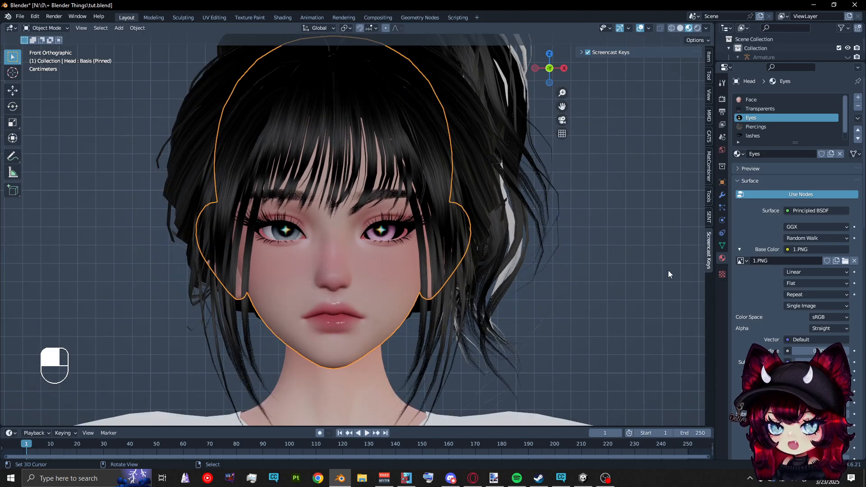
Replace the Eyes material's base colour image with 42 Ryuohh Bloom-dull red.png from the bloom eye textures folder
left_click(845, 261)
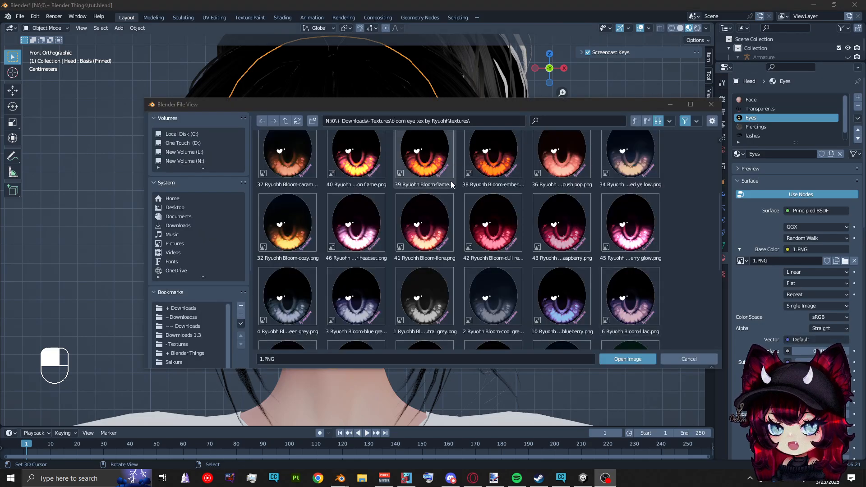
scroll(395, 211, "up", 1)
double_click(486, 245)
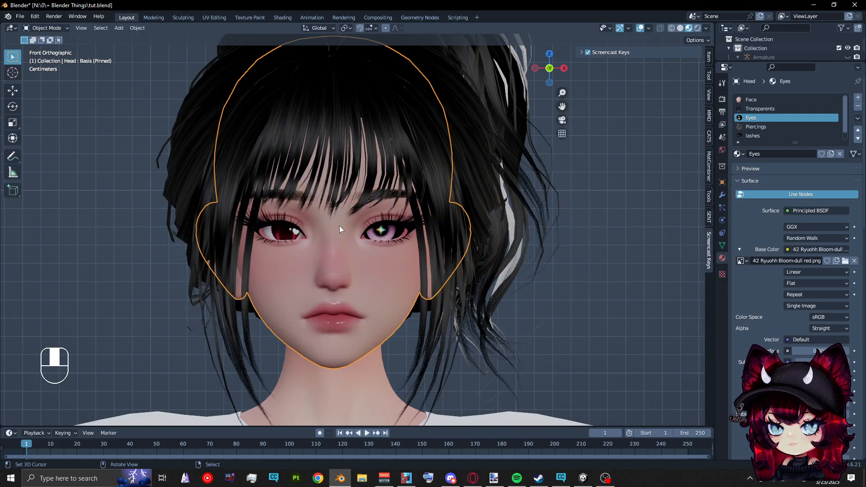
scroll(287, 226, "up", 2)
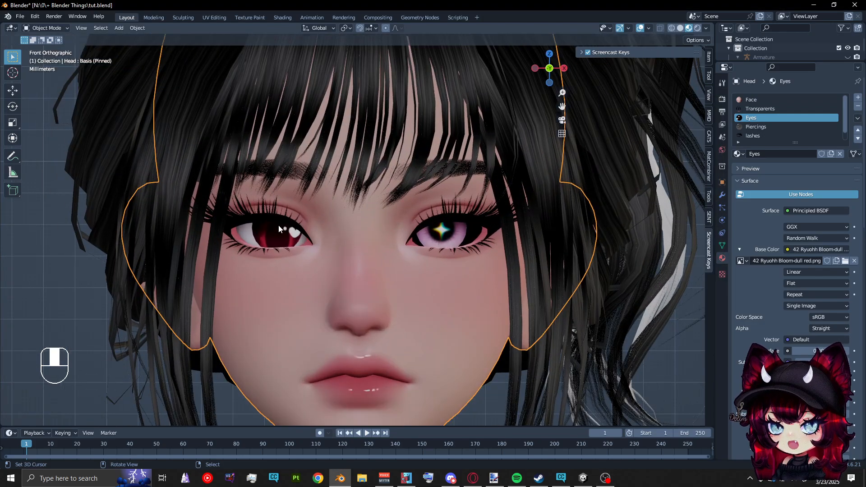
In the UV Editing workspace, stretch the white eye's iris UVs horizontally and vertically to fit the oval of the red texture
key("Tab")
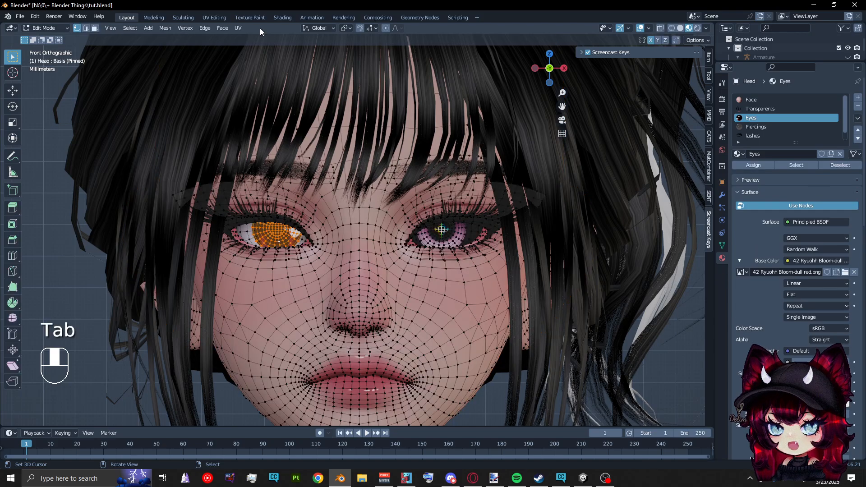
left_click(222, 17)
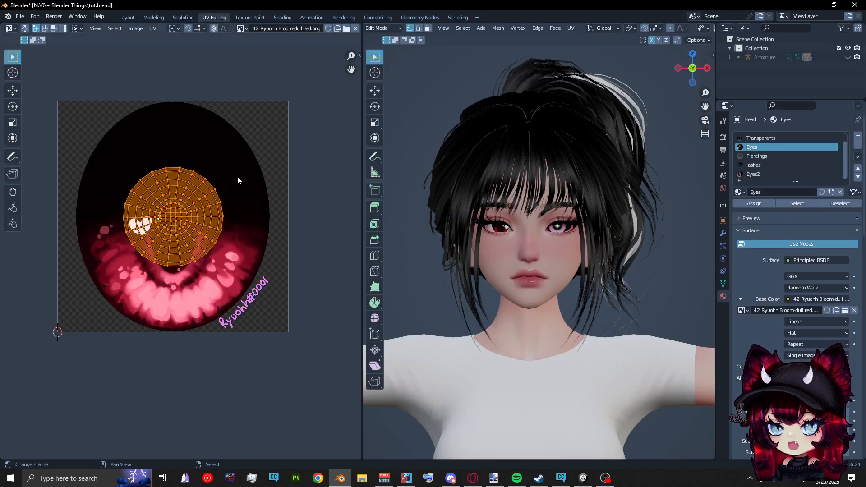
scroll(158, 172, "up", 3)
scroll(188, 202, "down", 1)
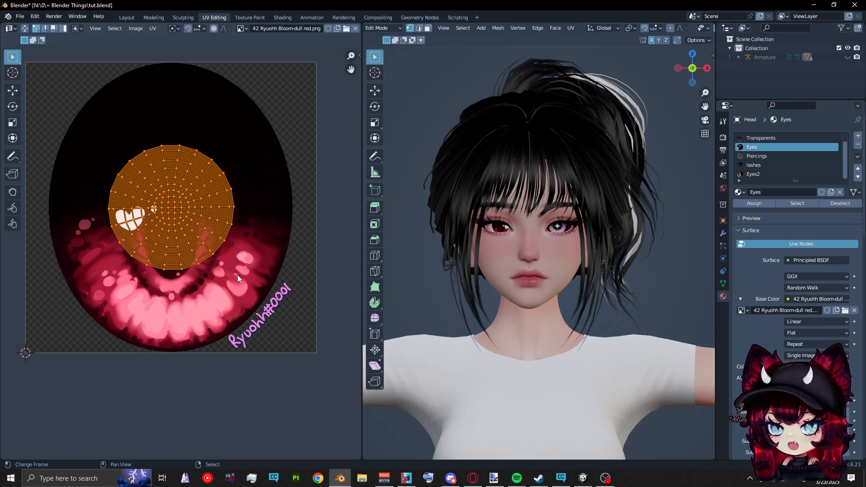
scroll(475, 162, "up", 4)
middle_click_drag(476, 163, 489, 162, "shift")
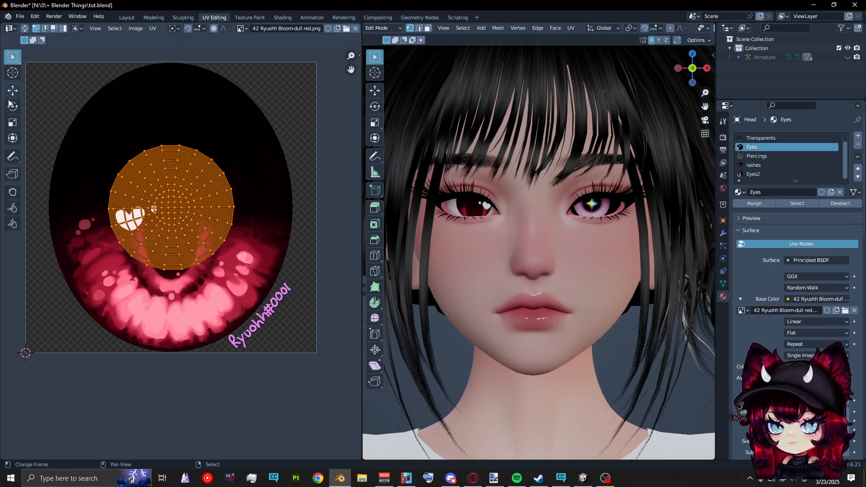
left_click(12, 122)
left_click_drag(174, 181, 173, 144)
left_click_drag(206, 208, 235, 202)
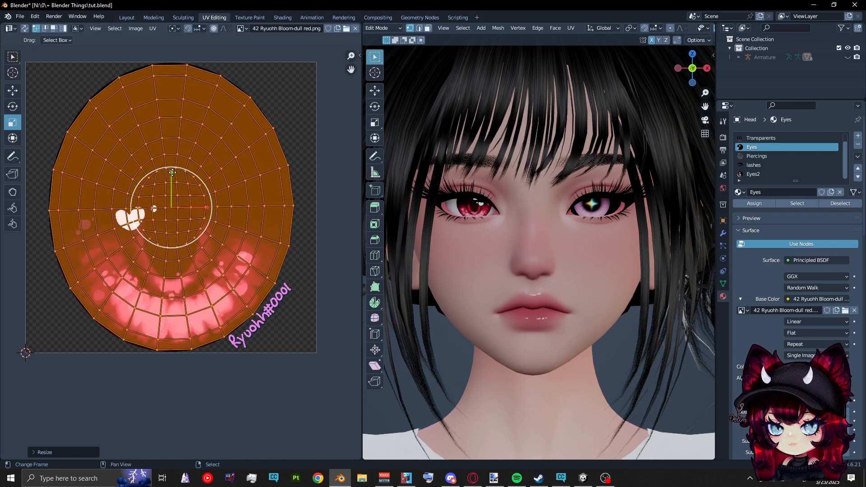
Try shrinking the iris UVs and moving them lower on the red texture, and undo the move
left_click_drag(173, 174, 172, 183)
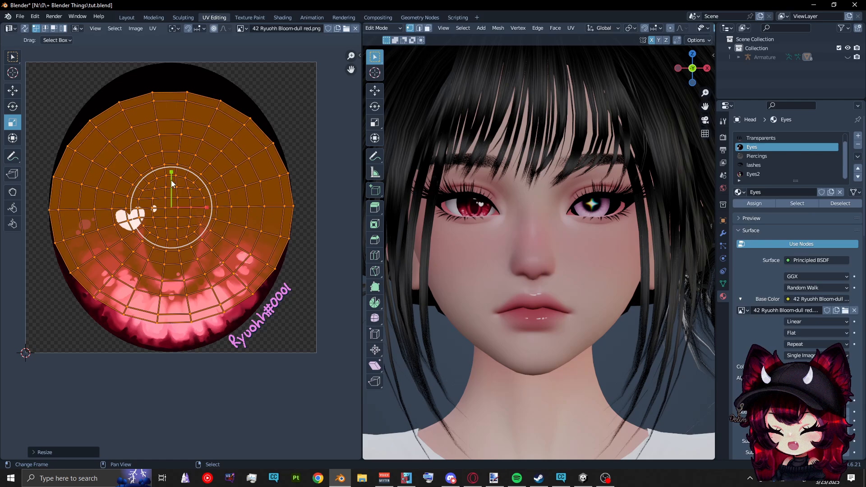
key("s")
left_click(235, 238)
key("g")
left_click(237, 259)
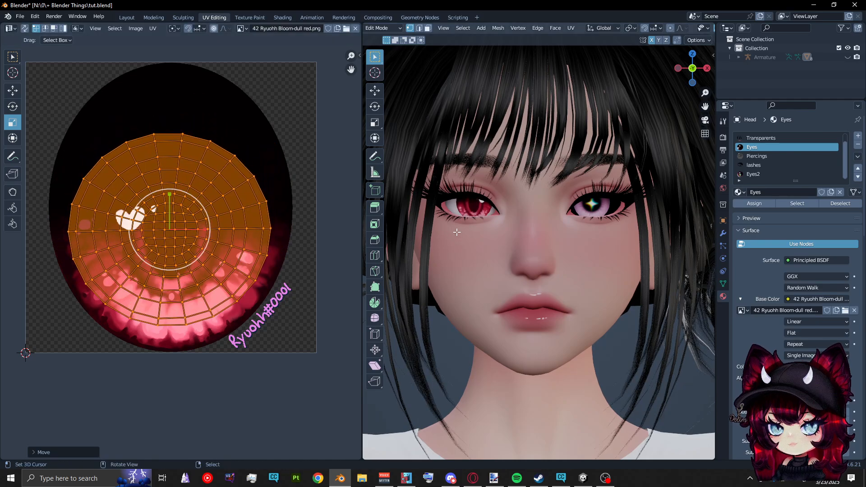
key("ctrl+z")
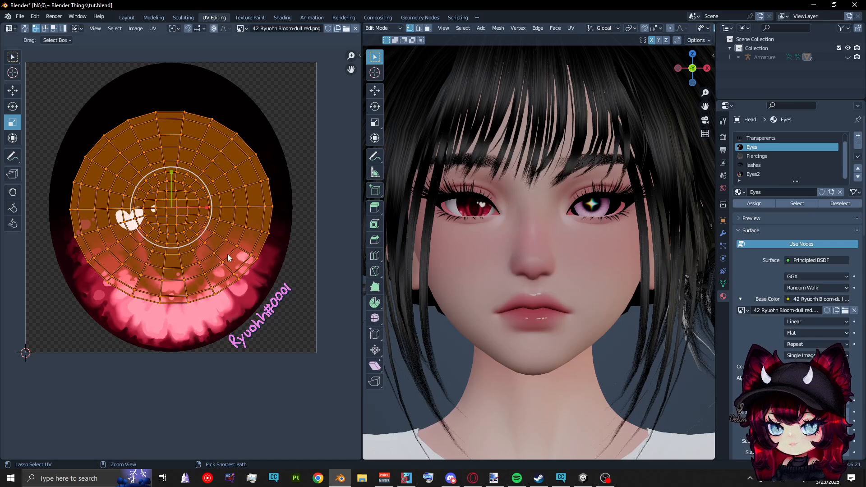
Scale the iris UVs back up and stretch them vertically so their outline matches the edge of the red texture's oval
key("s")
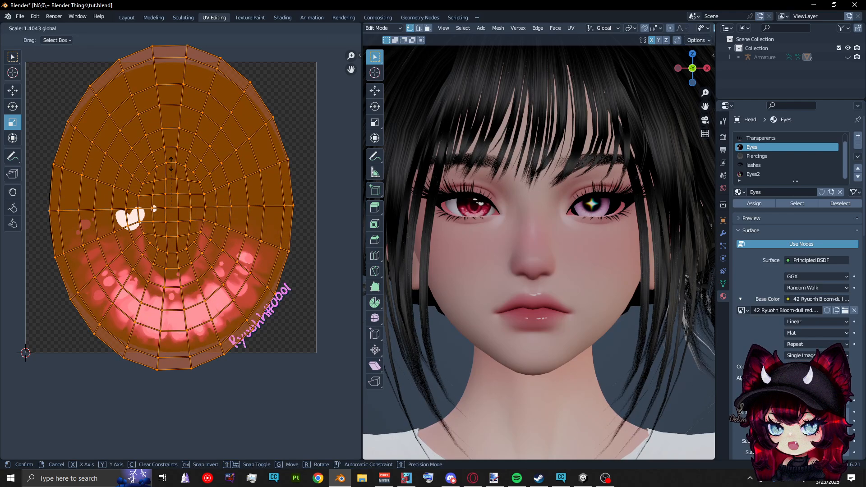
left_click_drag(171, 164, 171, 169)
key("s")
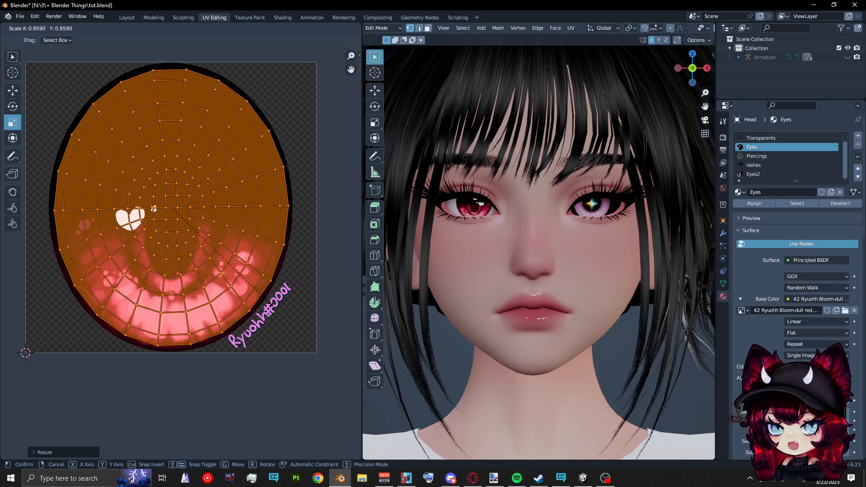
left_click(270, 302)
key("s")
left_click(278, 313)
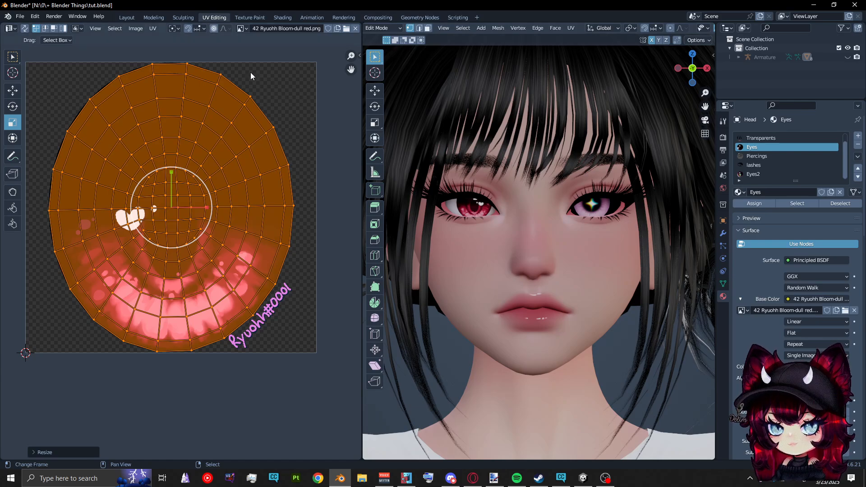
Return to the Layout workspace, make Transparents the active material, select the Collection instead of the head, and examine both eyes
left_click(126, 17)
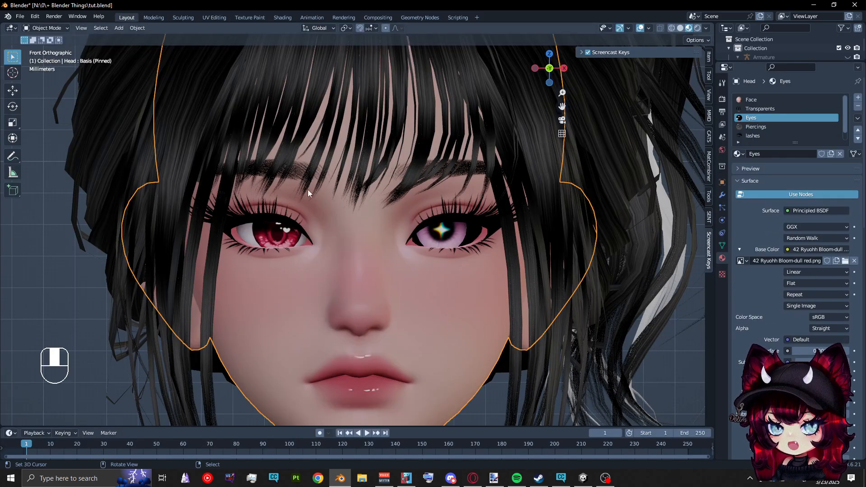
scroll(312, 196, "down", 4)
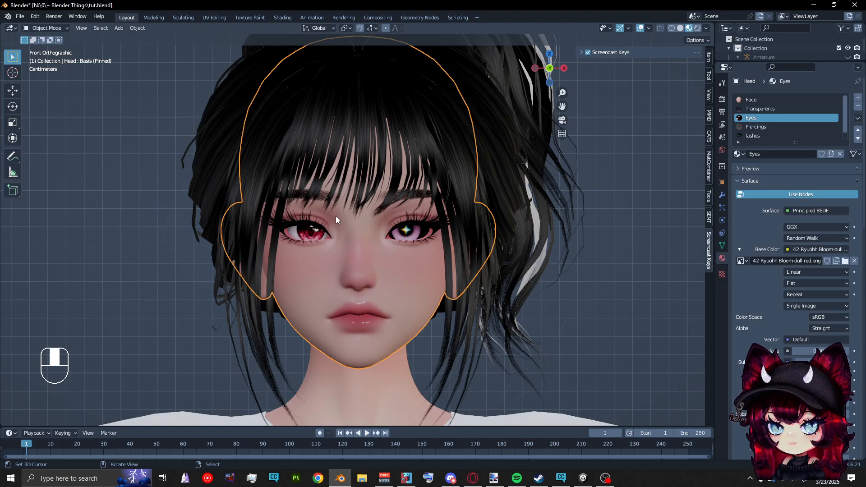
scroll(356, 190, "up", 3)
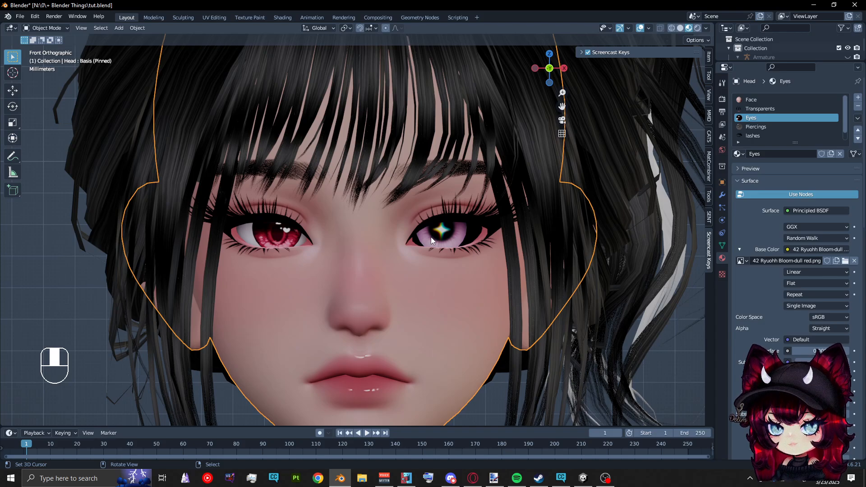
scroll(431, 237, "down", 3)
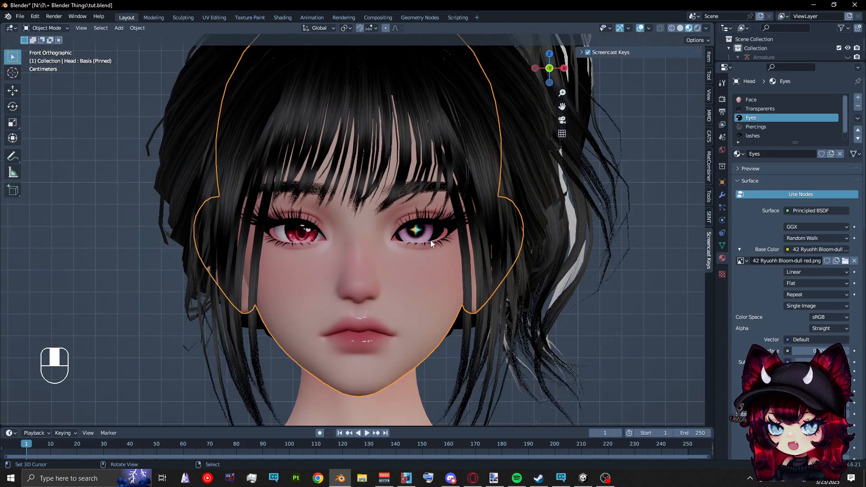
left_click(791, 109)
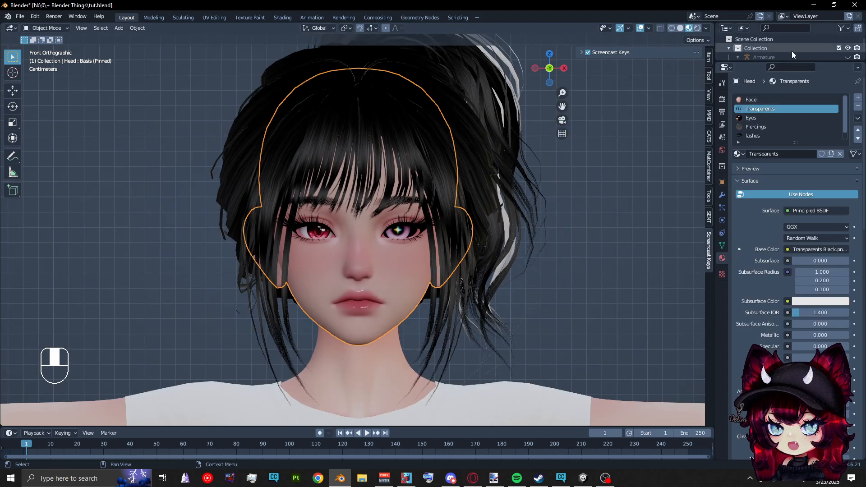
left_click(792, 50)
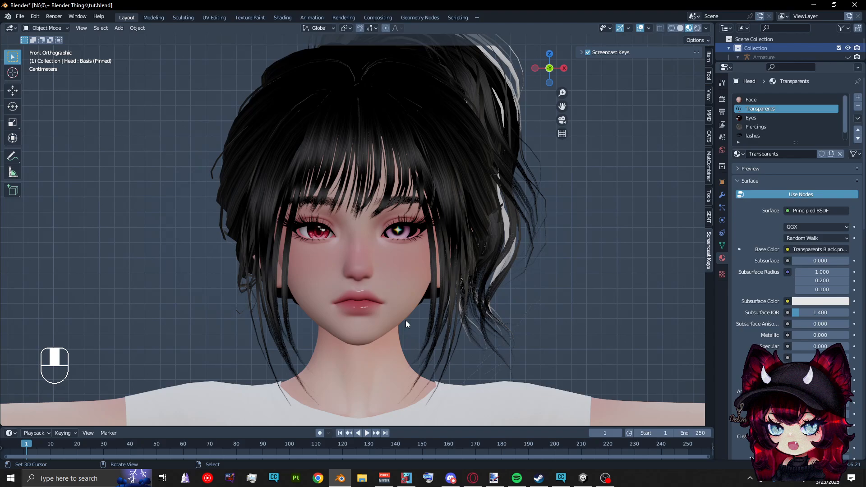
scroll(269, 339, "down", 3)
scroll(371, 318, "up", 3)
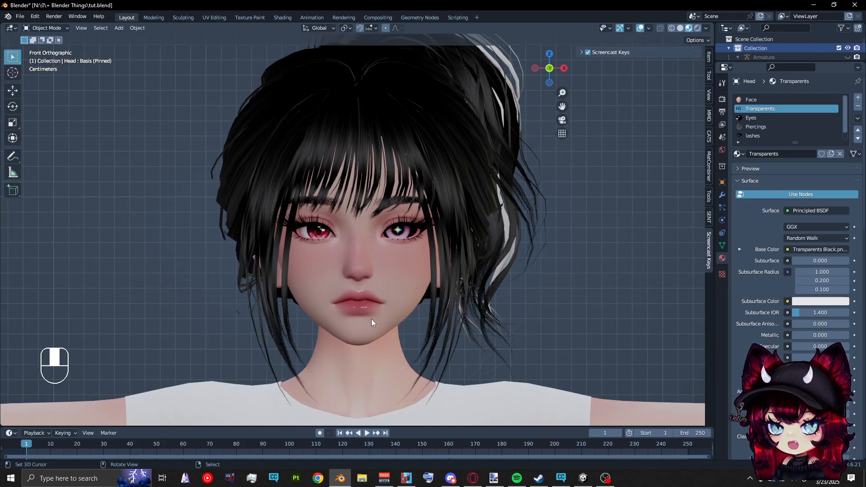
scroll(372, 318, "down", 1)
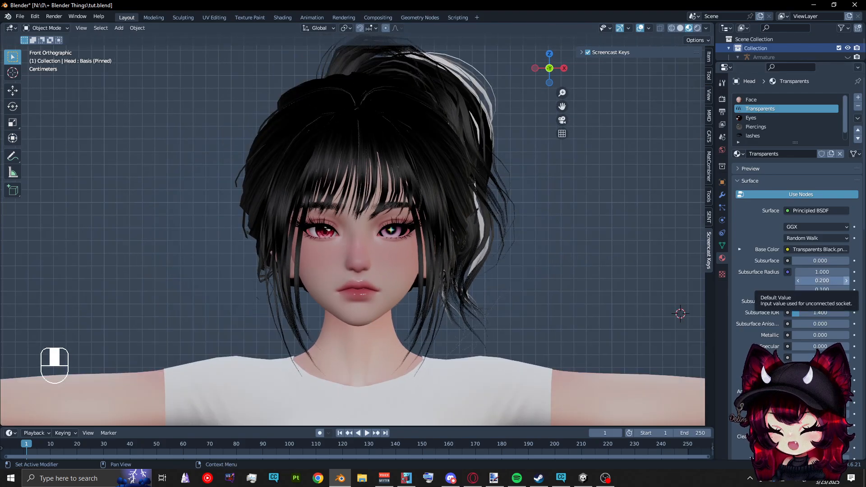